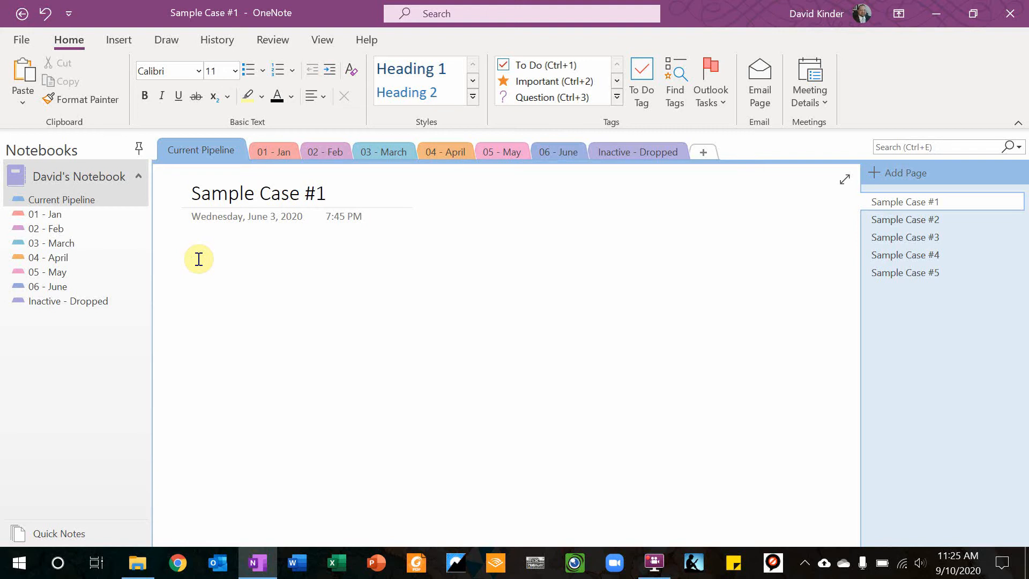
- Place the text cursor in the empty body of the Sample Case #1 page, below its date line
left_click(198, 259)
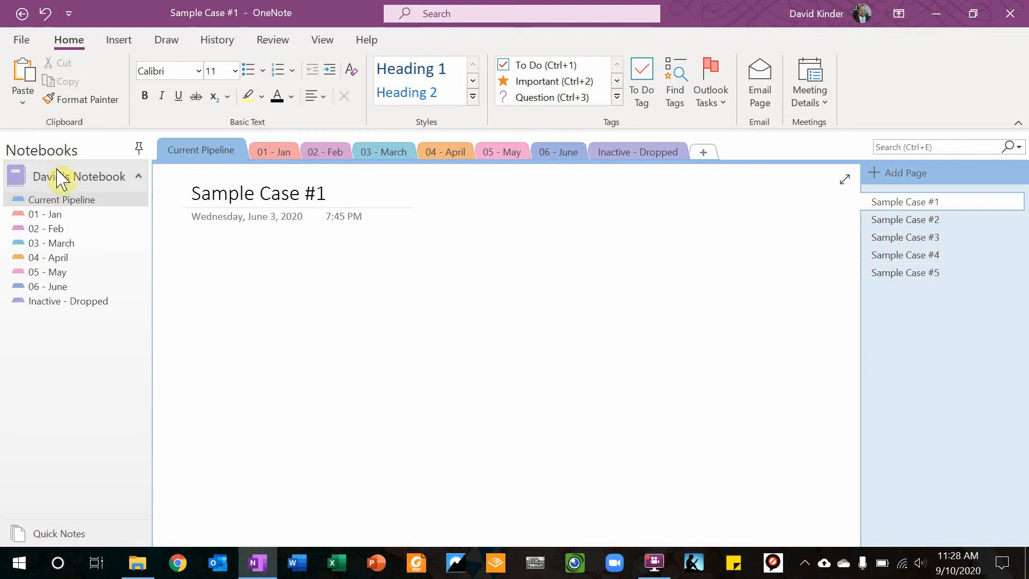
mouse_move(63, 179)
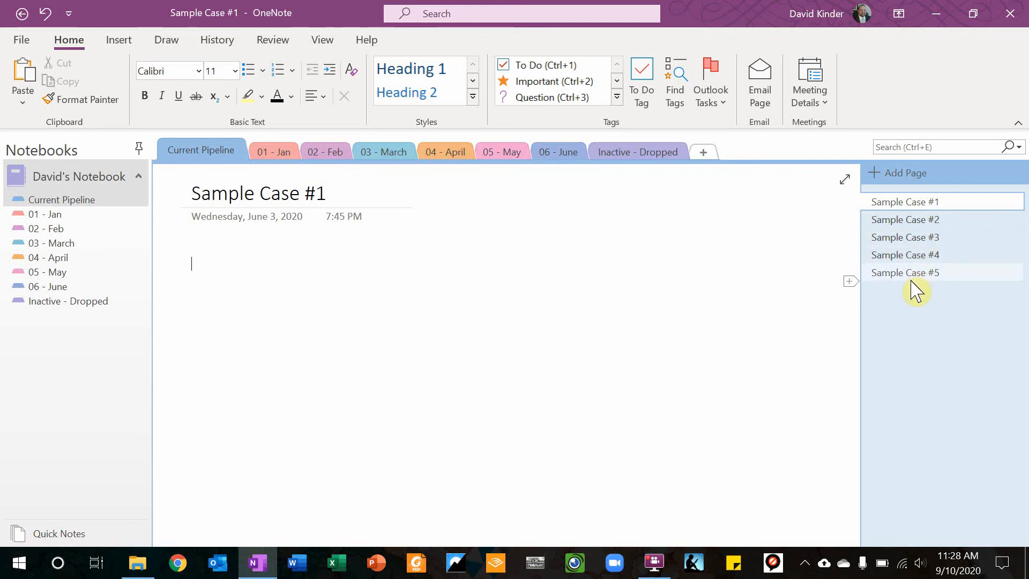
- Collapse the ribbon so that only its tab names remain above the page
left_click(1018, 125)
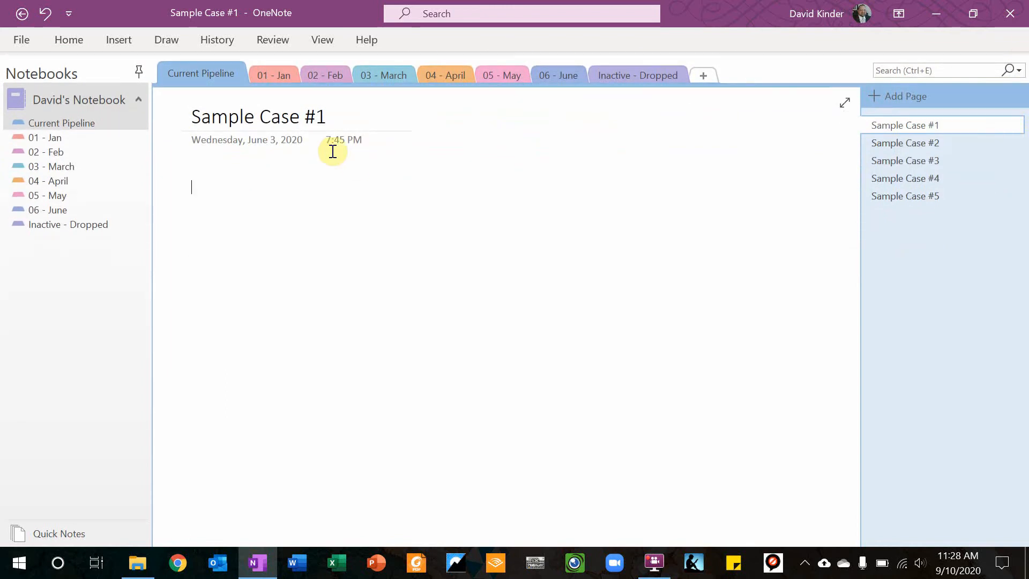
left_click(434, 39)
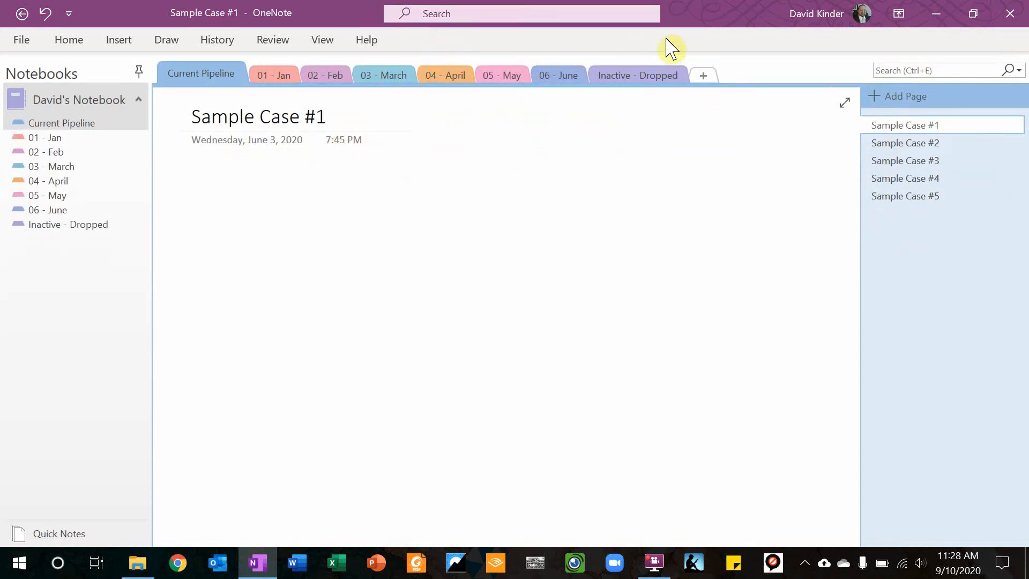
left_click(21, 40)
left_click(33, 36)
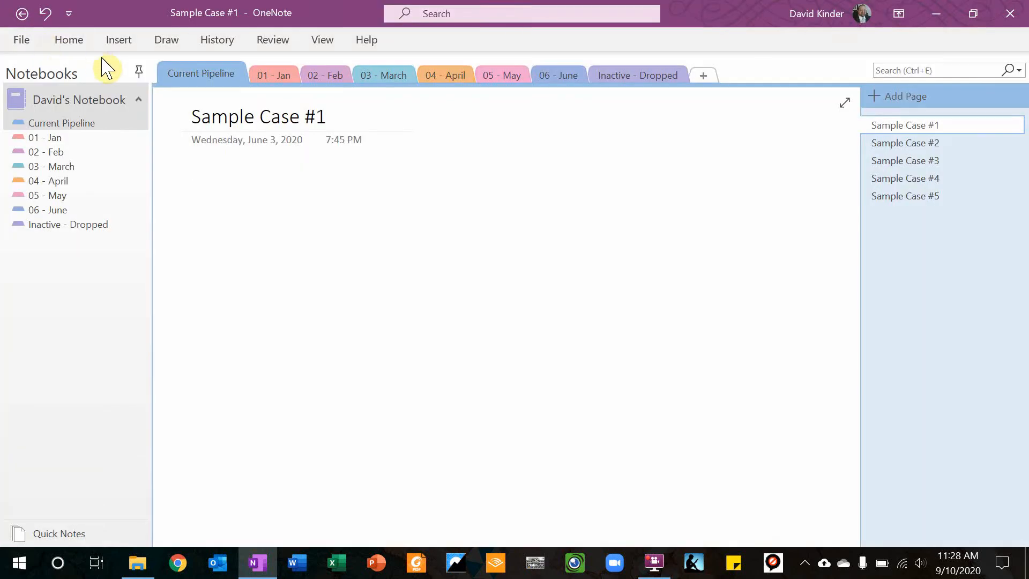
- Unpin the notebook list from beside the page, reopen it from the notebook name and pin it back
left_click(139, 72)
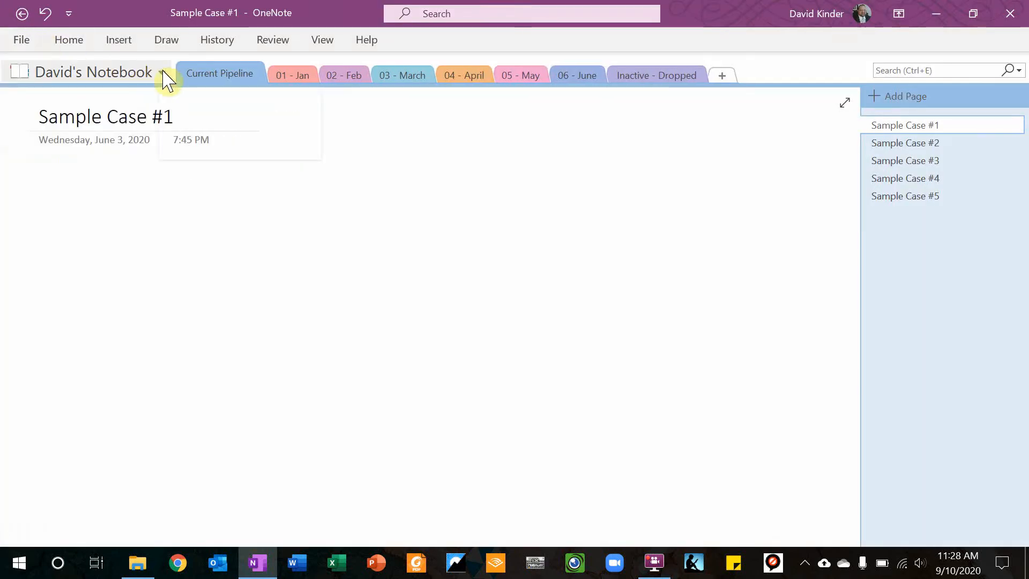
left_click(160, 73)
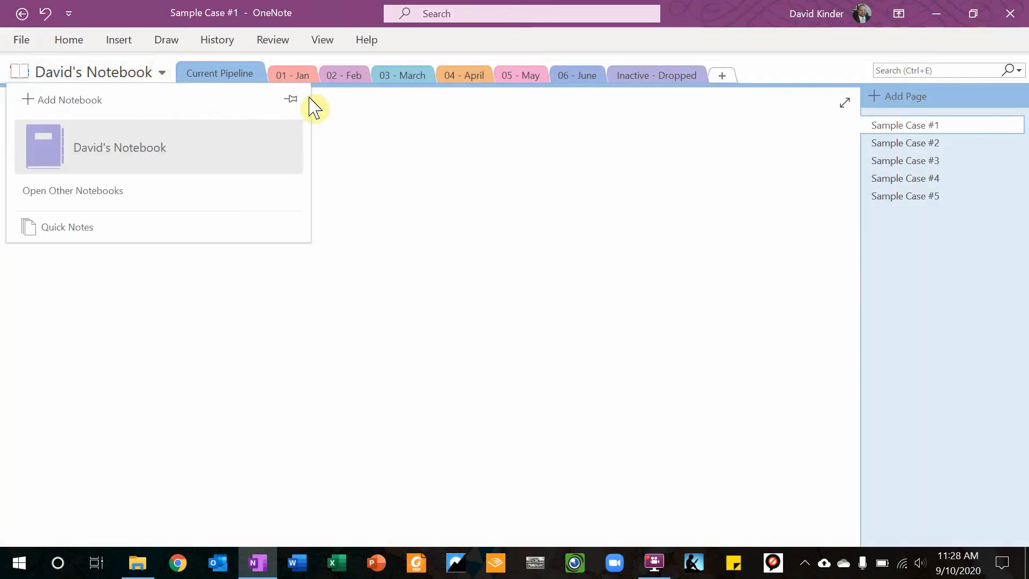
left_click(291, 99)
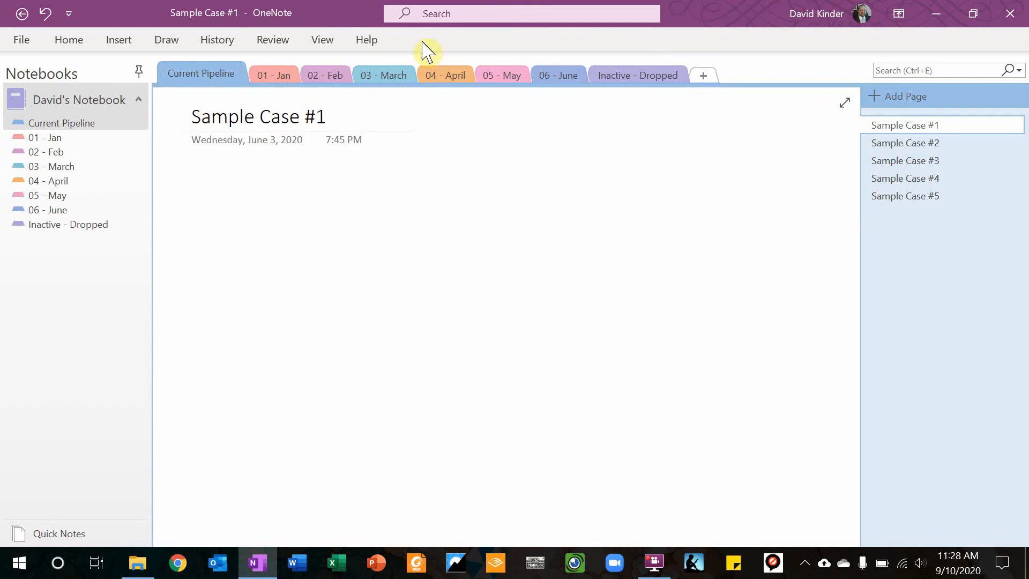
- Expand the collapsed ribbon and keep it permanently displayed
left_click(322, 40)
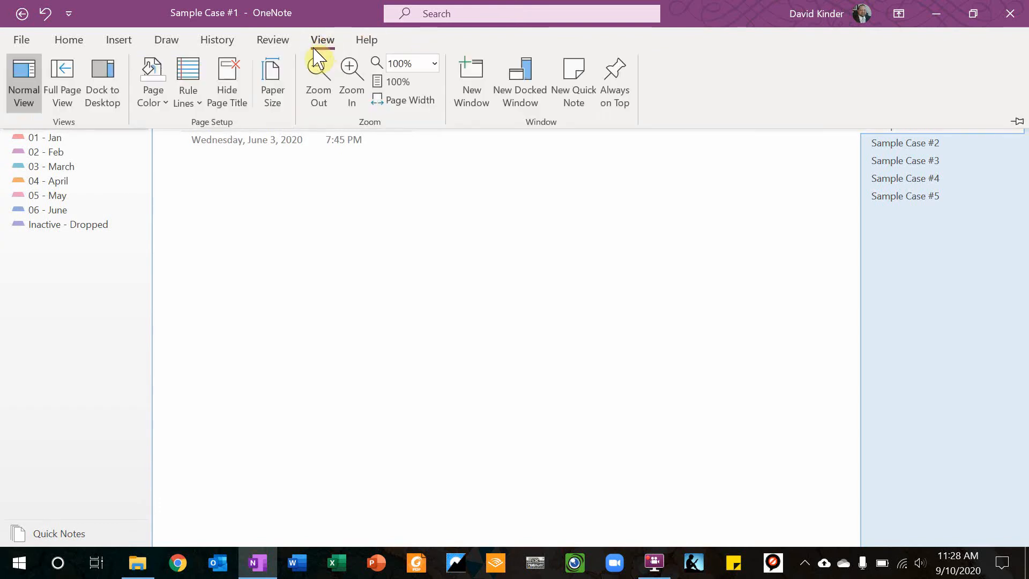
left_click(1017, 123)
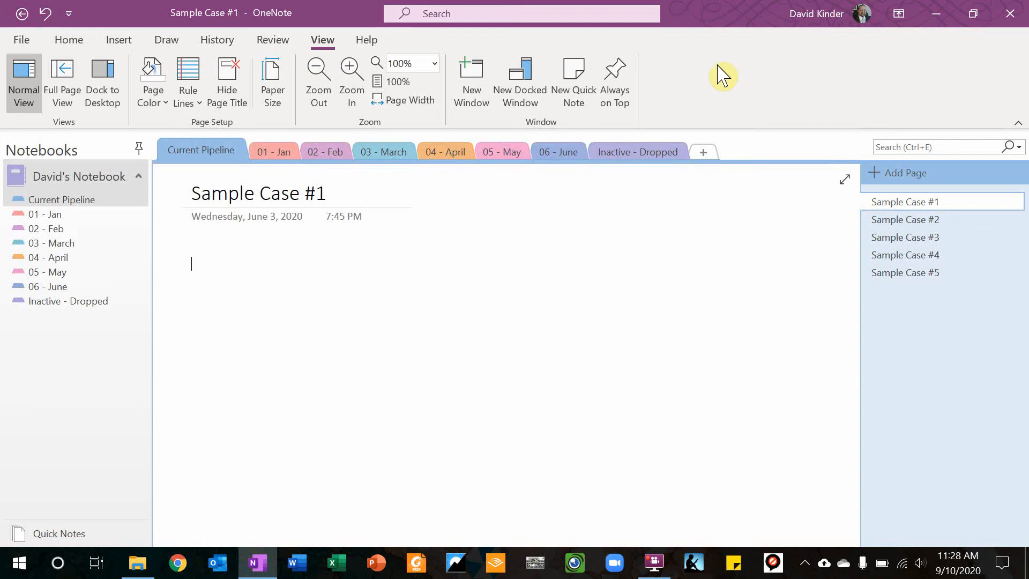
- Insert a date and time stamp on the Sample Case #1 page and change its time to 11:45 AM
left_click(115, 39)
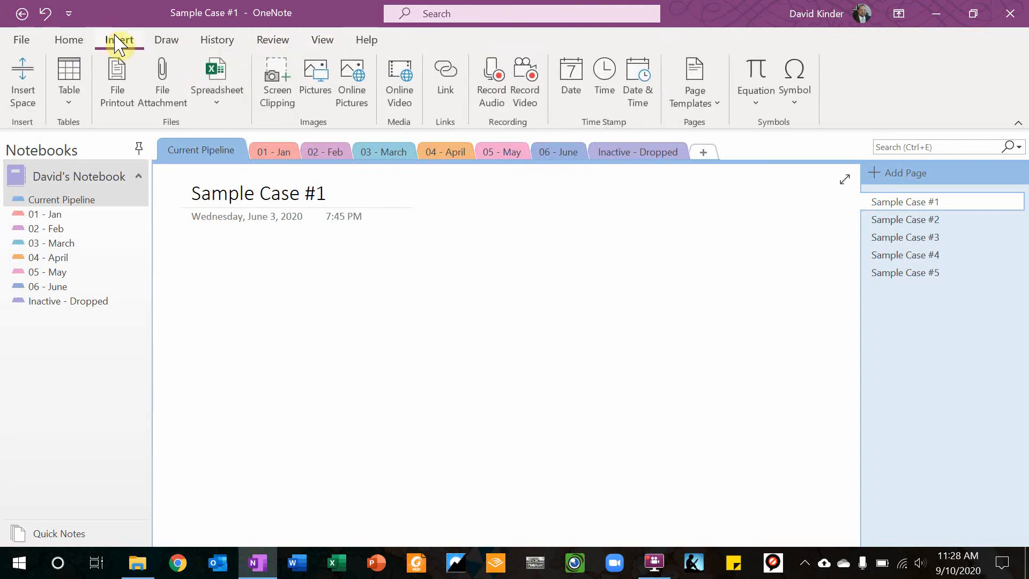
left_click(642, 97)
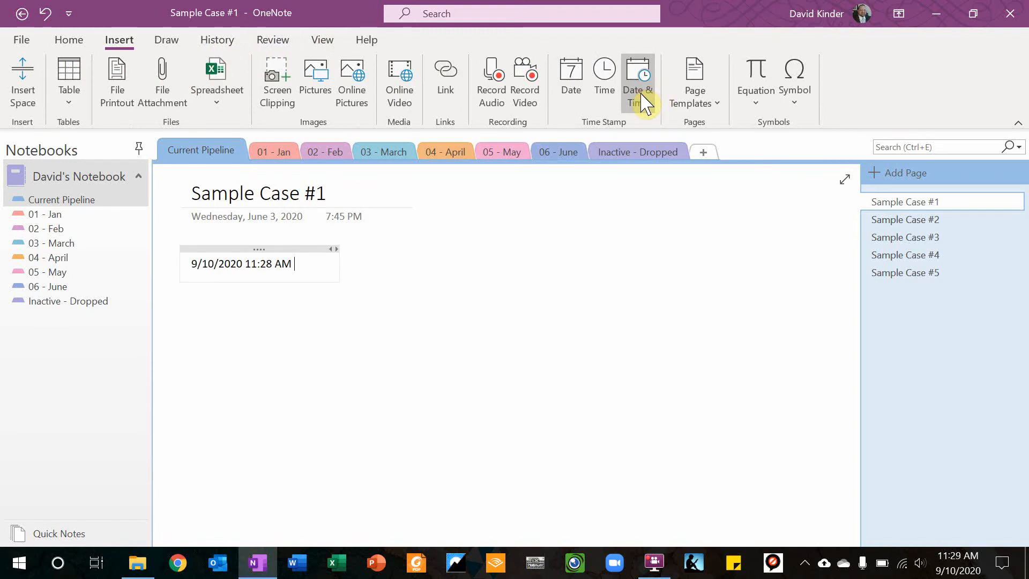
key("shift+Home")
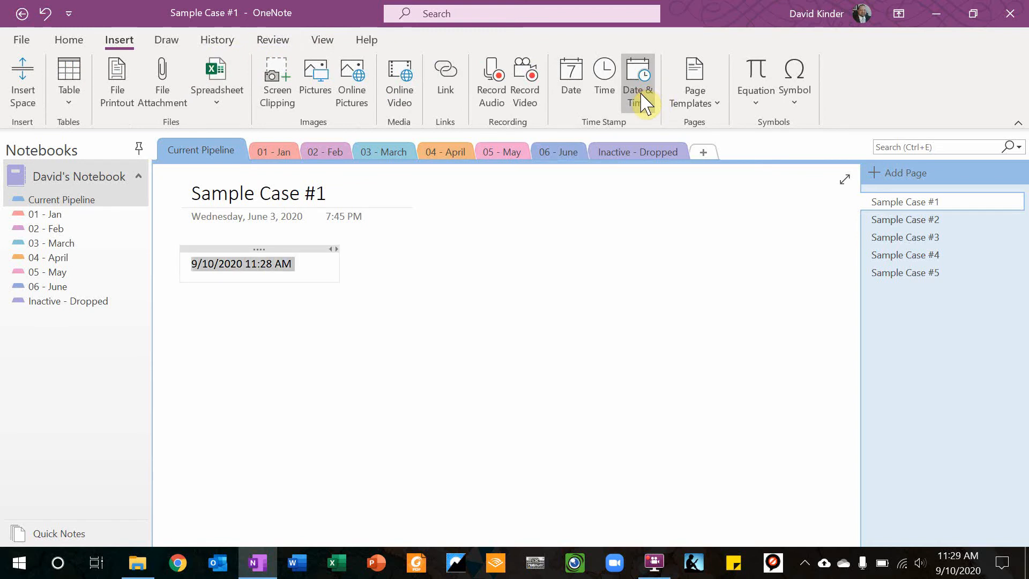
key("End")
key("BackSpace")
key("BackSpace")
key("BackSpace")
key("BackSpace")
key("BackSpace")
key("BackSpace")
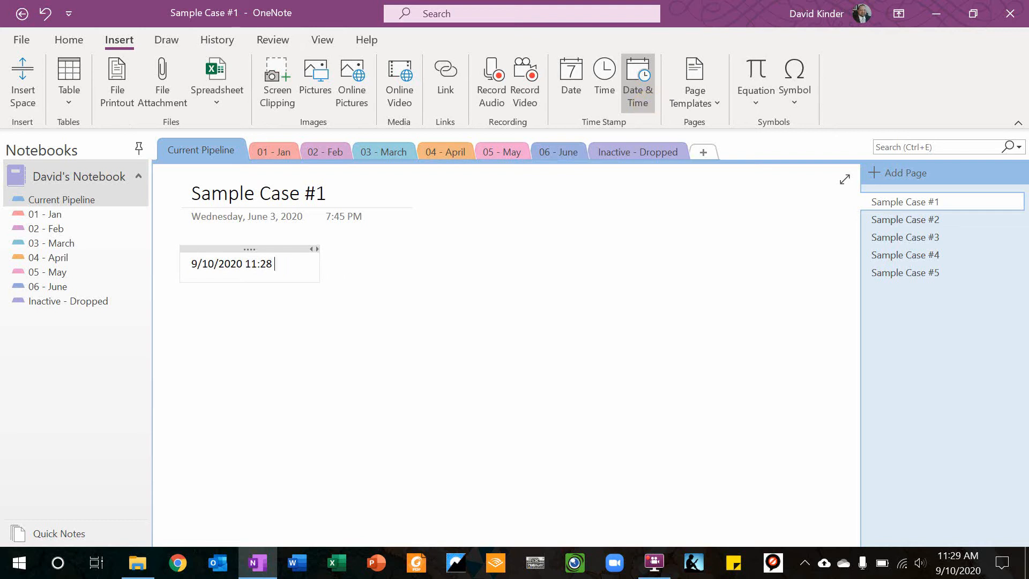
type("45 AM")
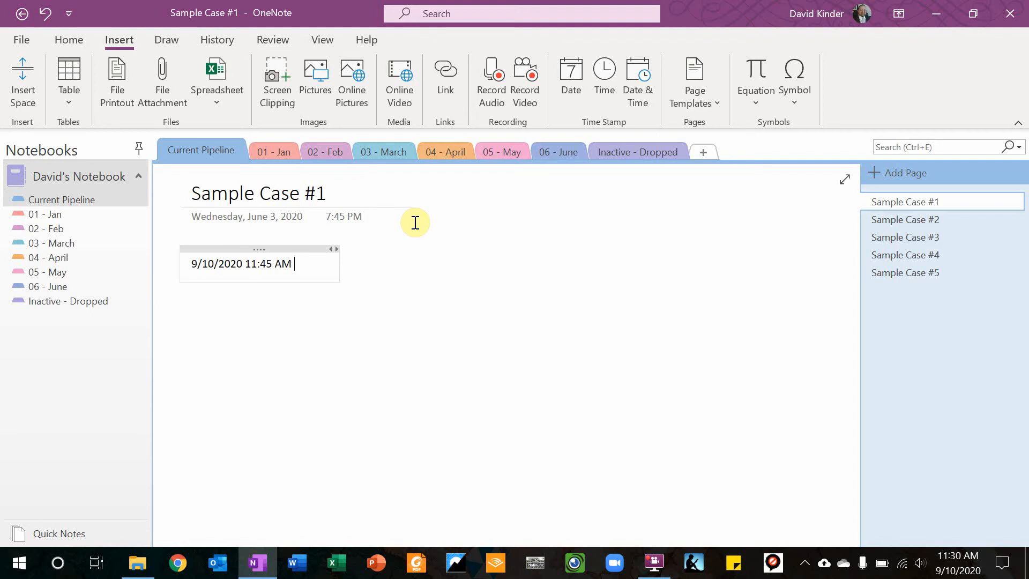
- Attach the Facebook Cover Word document from the Desktop as a file below the 11:45 AM time stamp
key("Return")
left_click(163, 99)
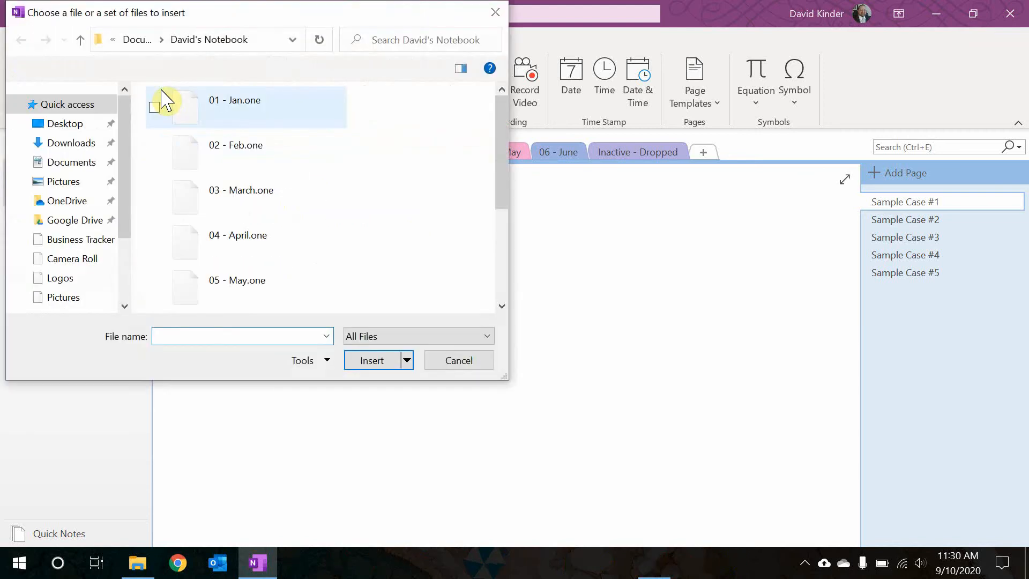
left_click(65, 124)
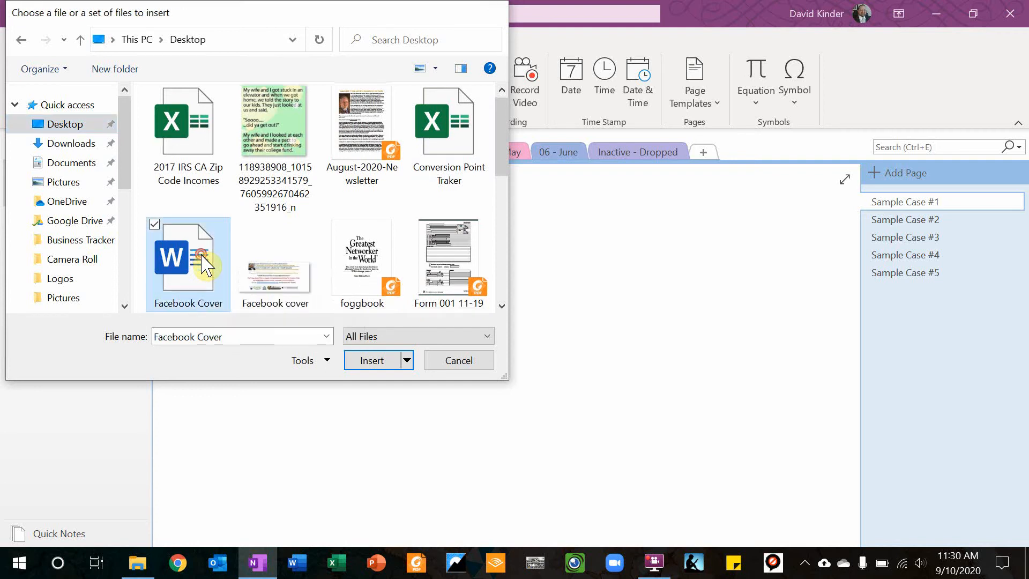
double_click(204, 263)
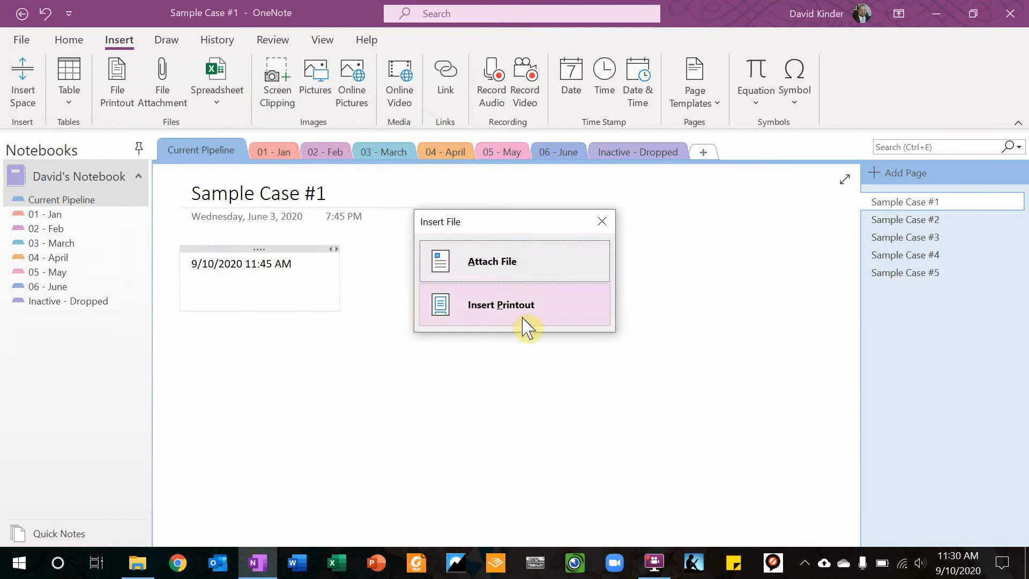
left_click(513, 273)
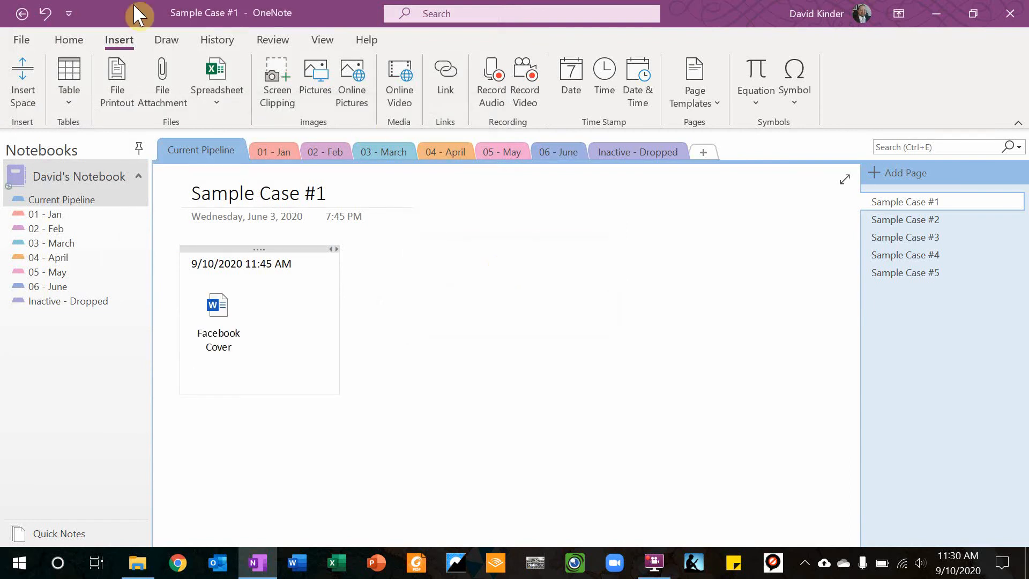
- Insert the Facebook Cover Word document again as a printout below the attached file
left_click(161, 88)
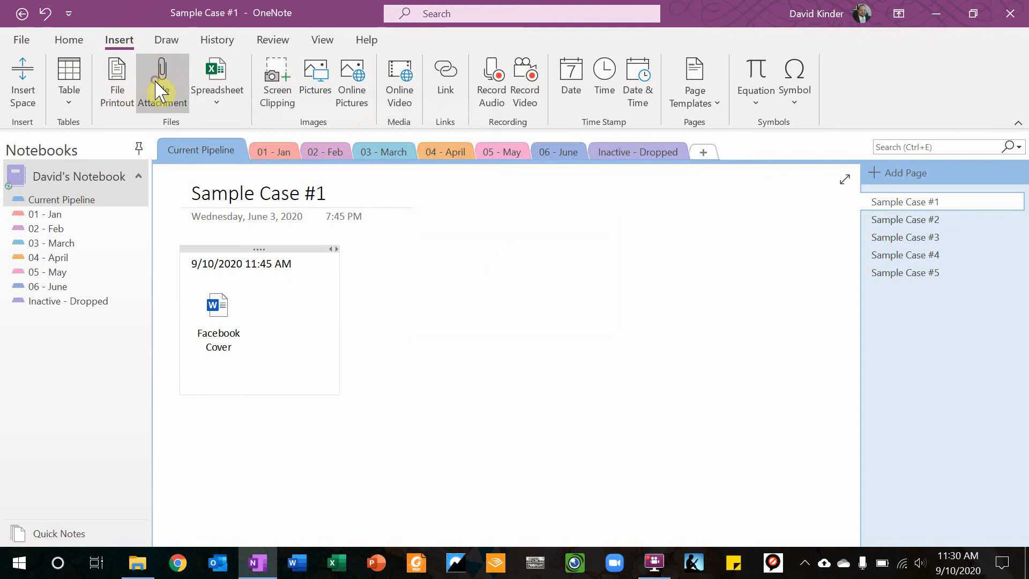
left_click(196, 276)
double_click(192, 276)
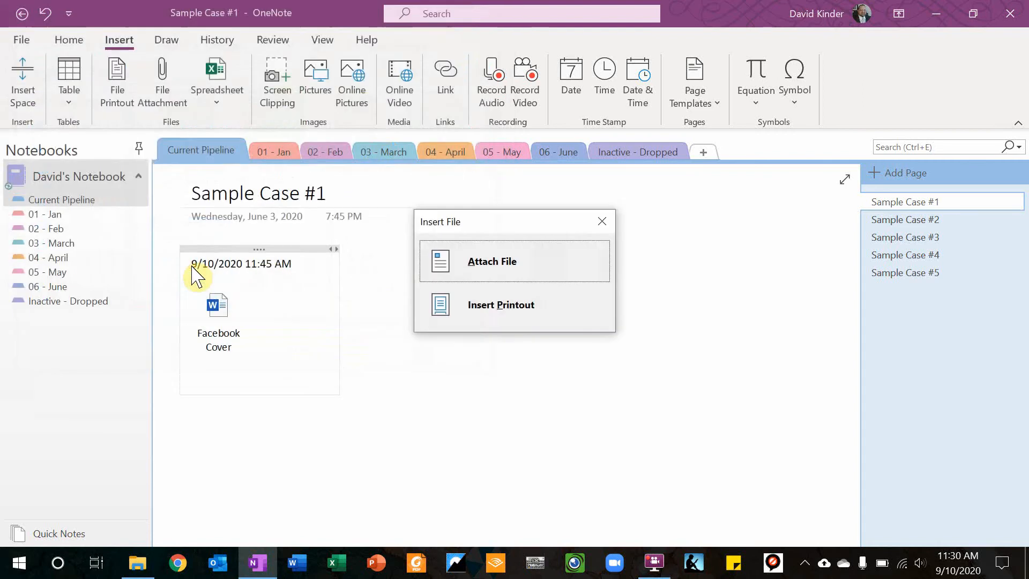
left_click(508, 307)
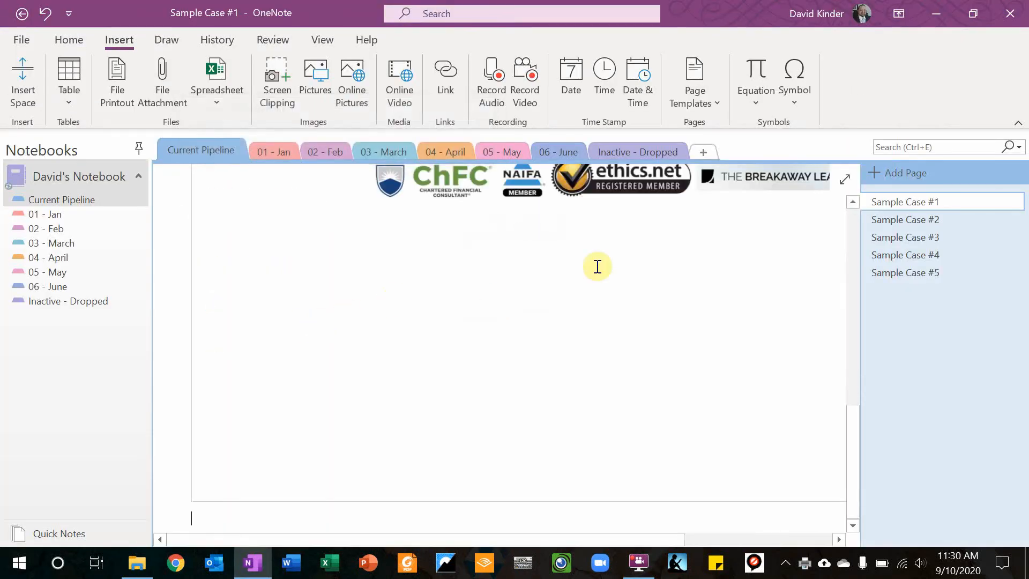
- Look over the Facebook Cover printout and add an empty line below its end
left_click_drag(851, 457, 853, 257)
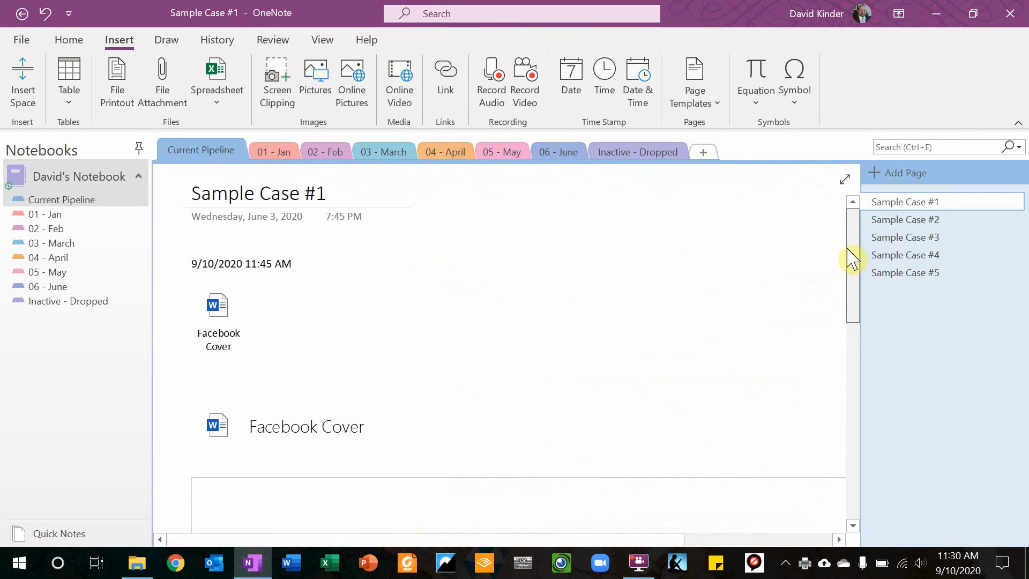
scroll(836, 375, "down", 10)
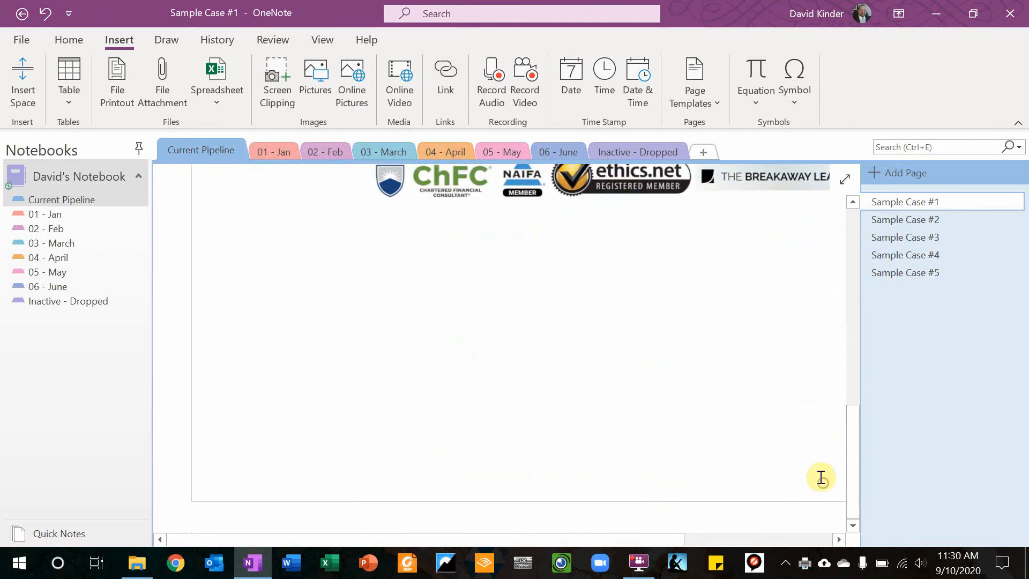
key("Return")
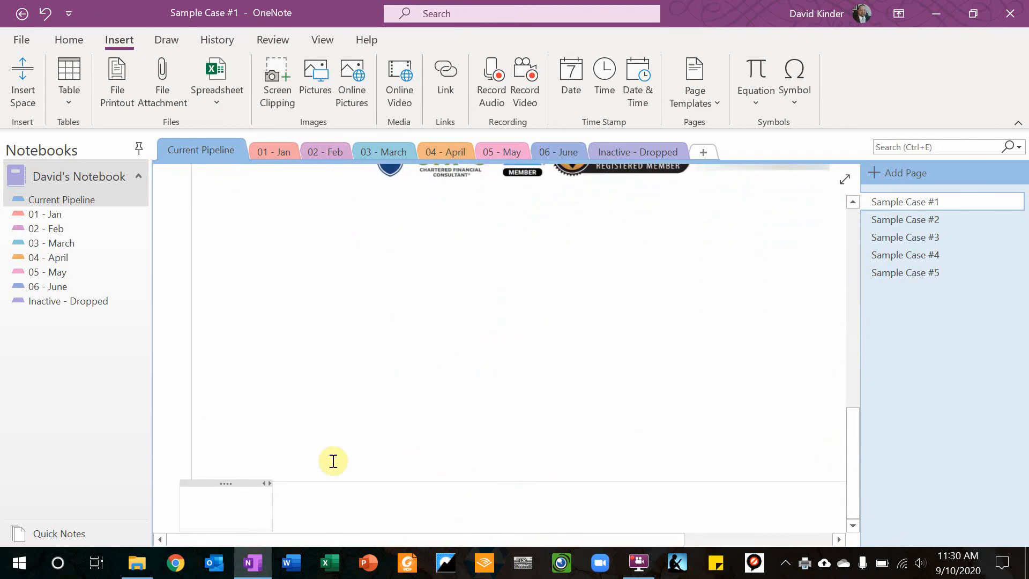
left_click(234, 486)
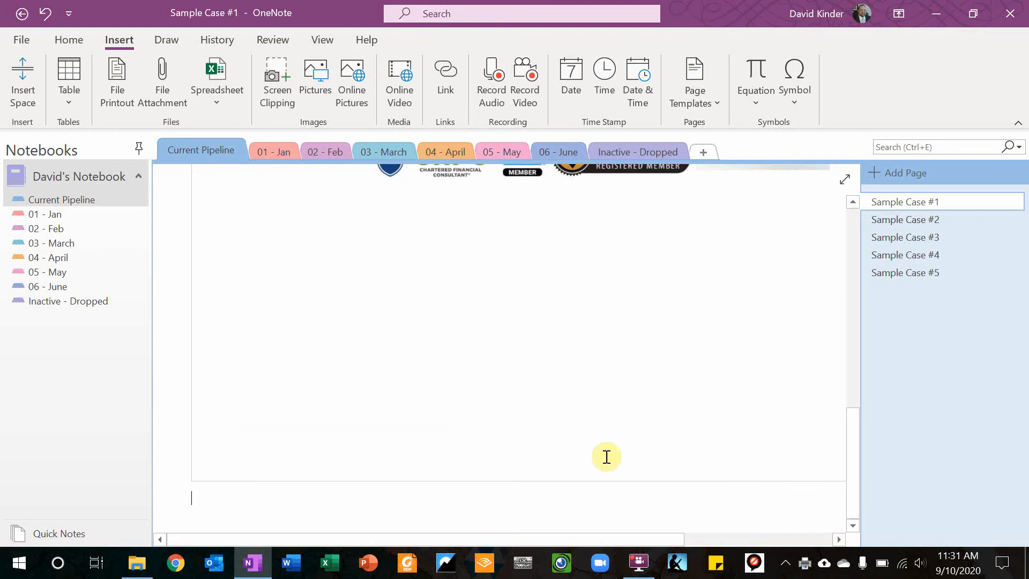
- Open up blank space above the 11:45 AM entry and insert a current date and time stamp there
left_click_drag(850, 447, 854, 236)
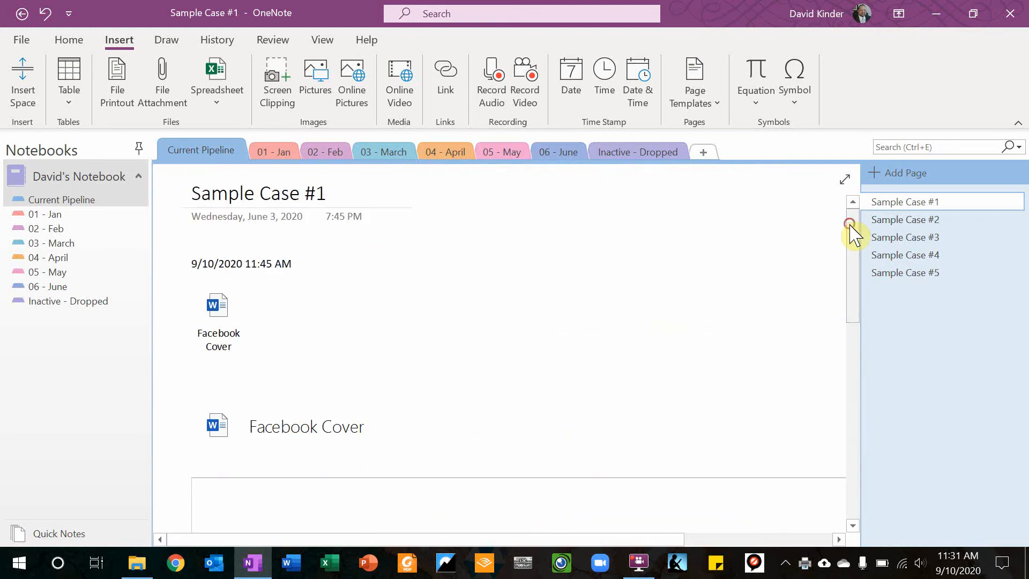
left_click(299, 263)
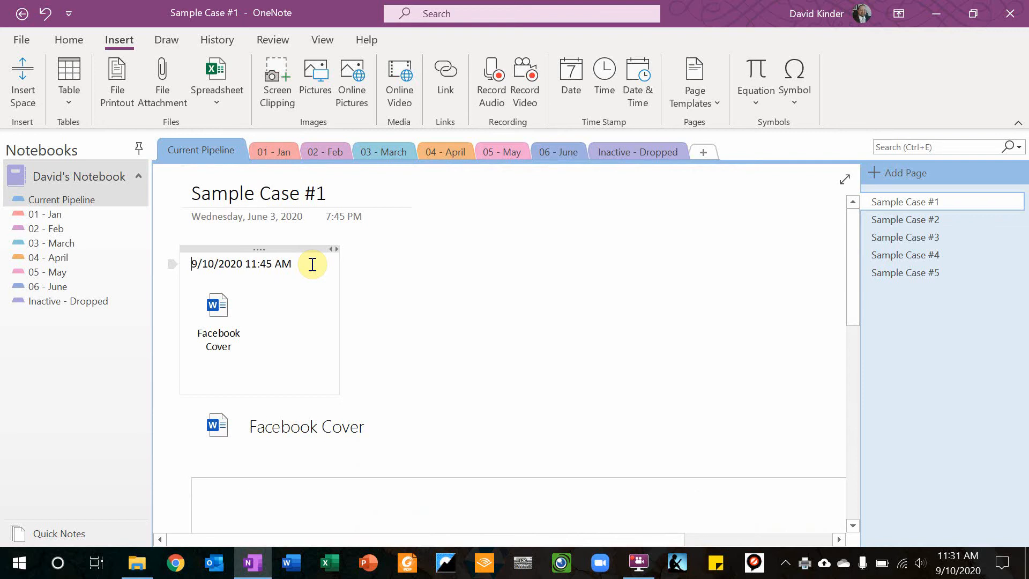
key("Up")
key("Return")
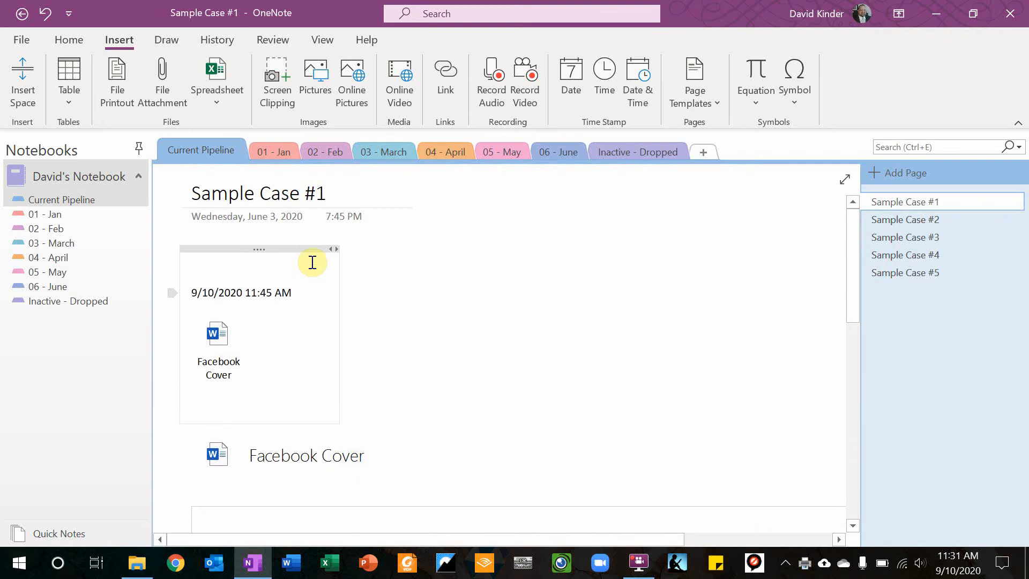
left_click(630, 83)
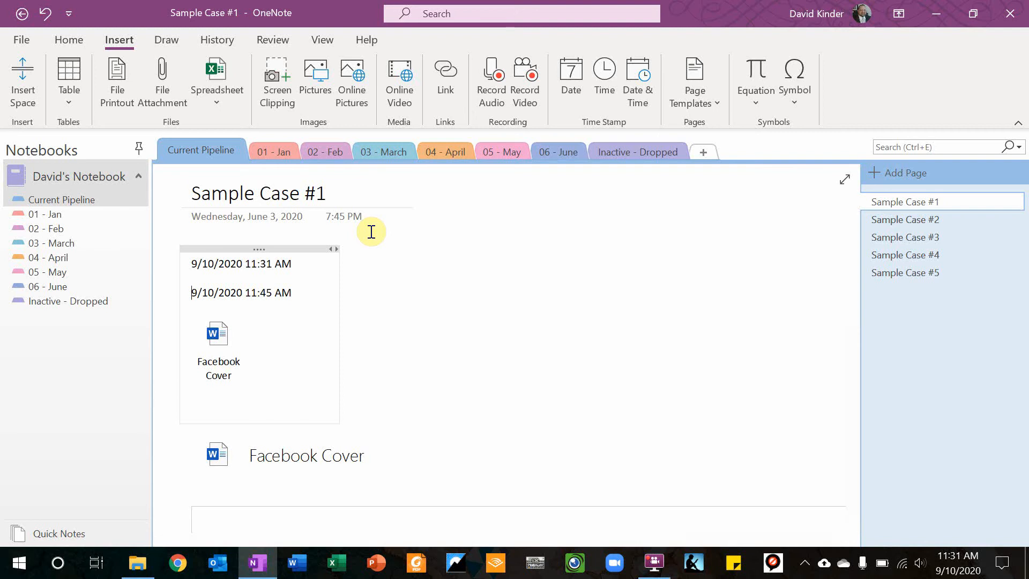
- From the 03 - March section, search all notebooks for "#3", preview the Sample Case #3 page and close the results
left_click(395, 160)
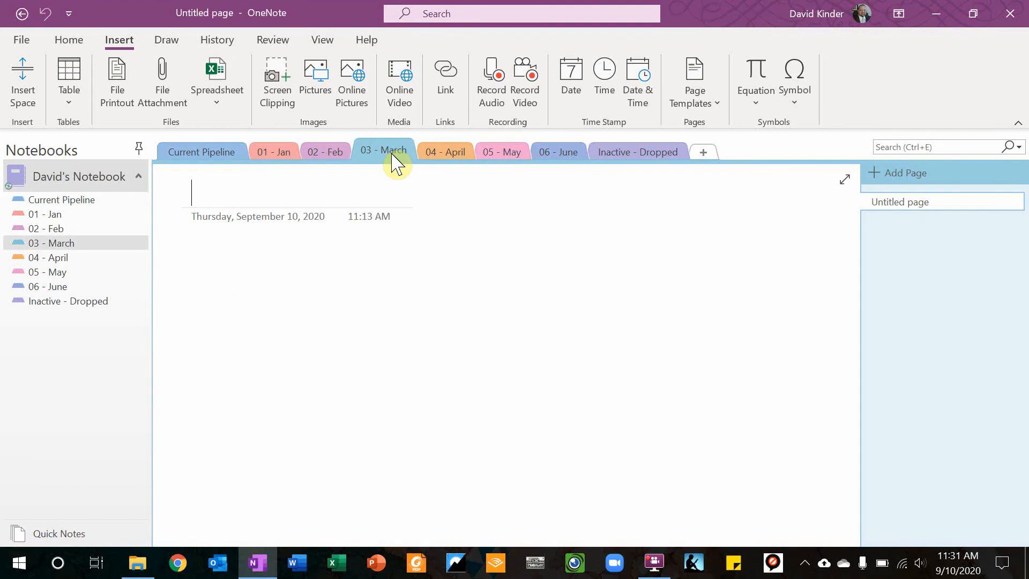
left_click(920, 144)
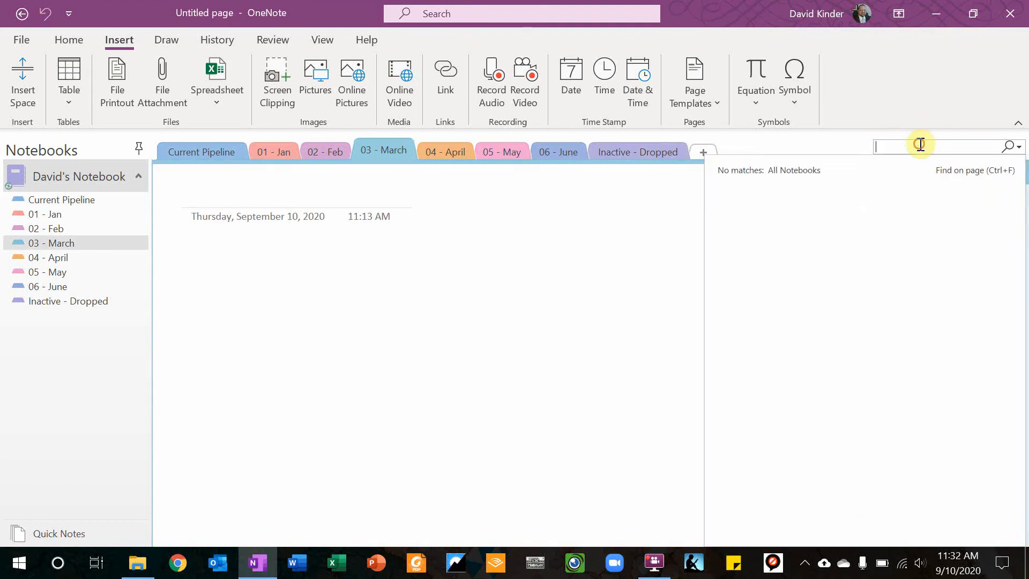
type("#3")
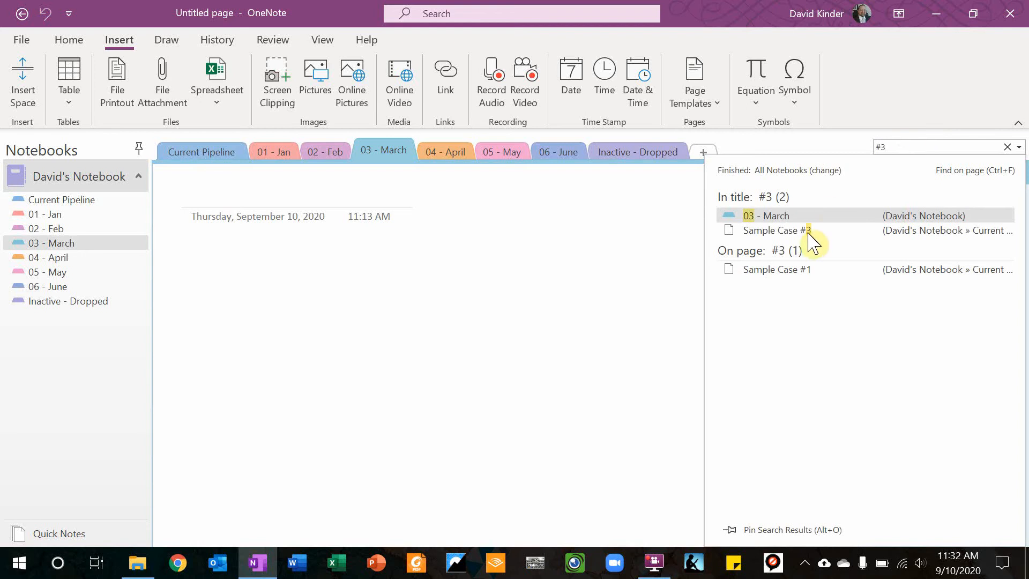
left_click(773, 229)
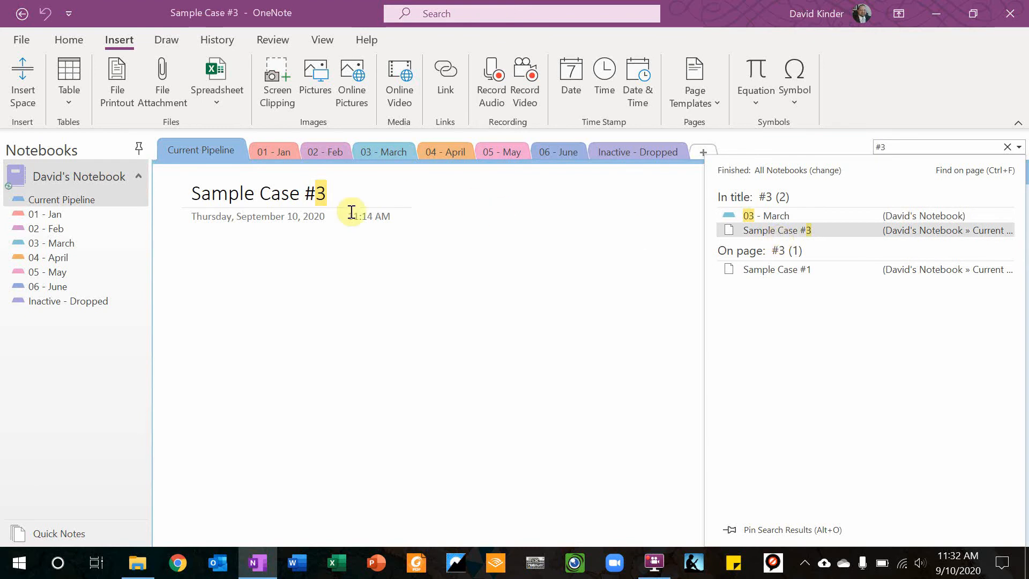
left_click(231, 248)
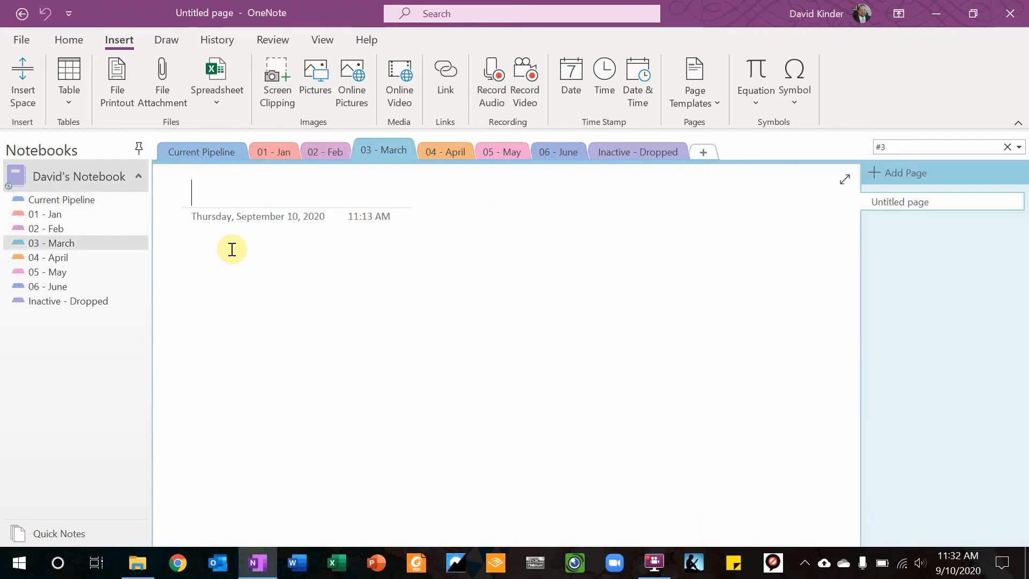
- Move the Sample Case #1 page from the Current Pipeline section into 01 - Jan and open that section
left_click(180, 151)
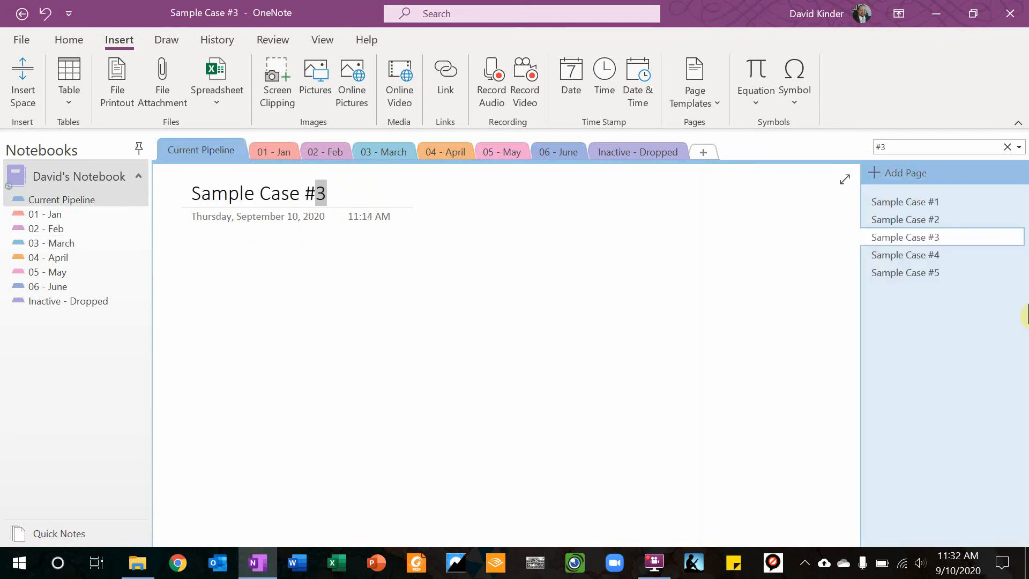
left_click(918, 204)
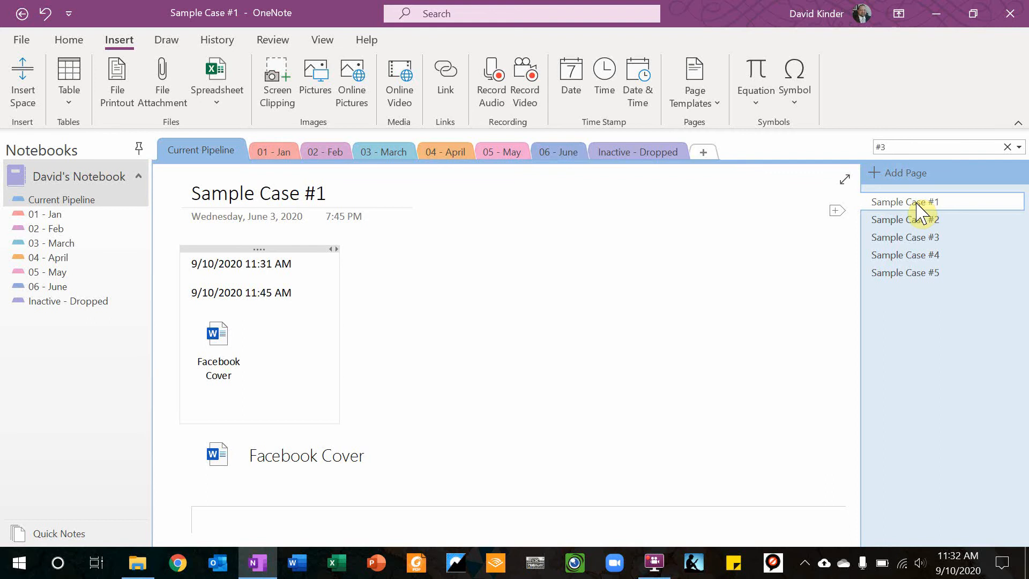
left_click(917, 201)
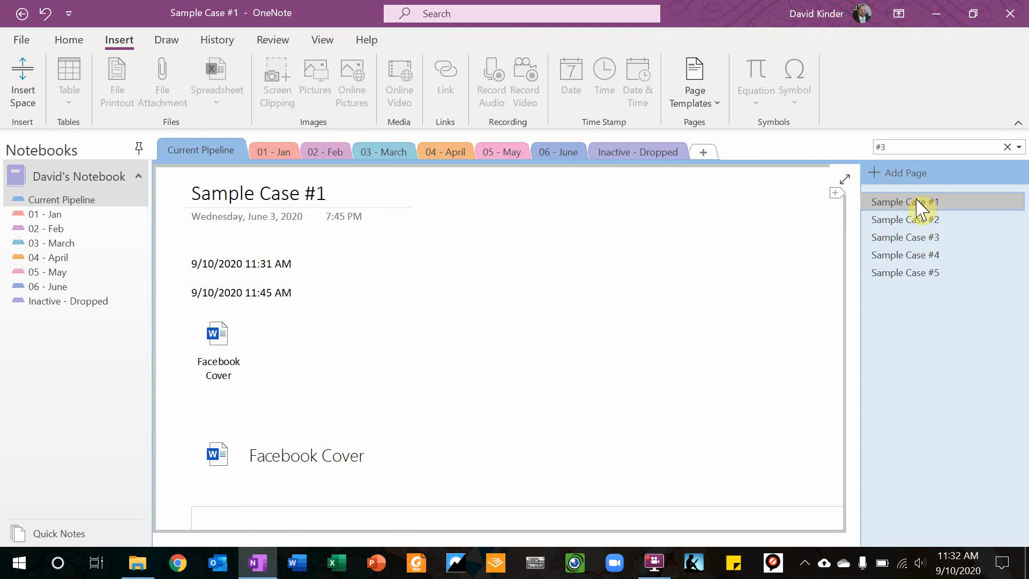
left_click_drag(917, 203, 265, 149)
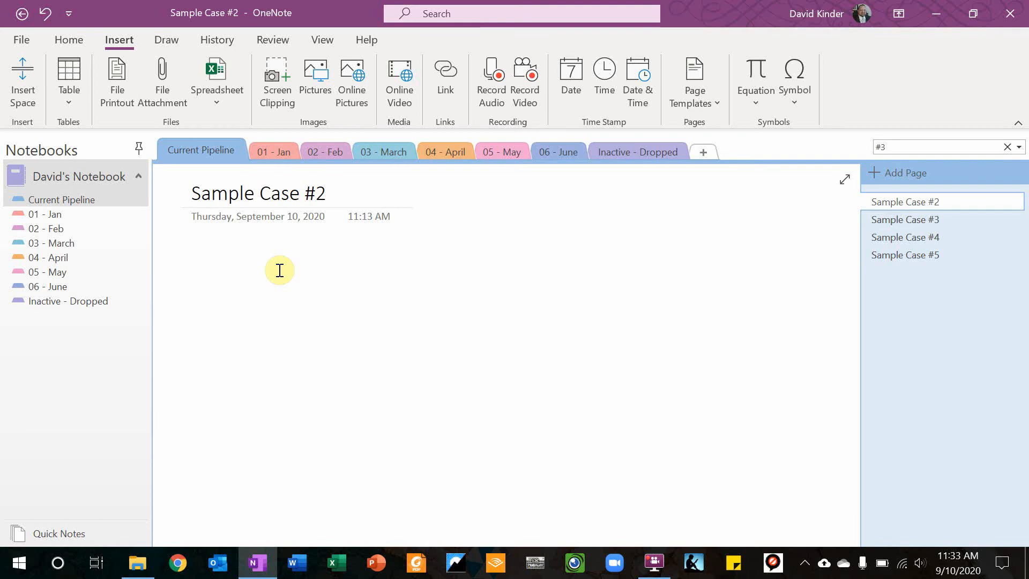
left_click(274, 155)
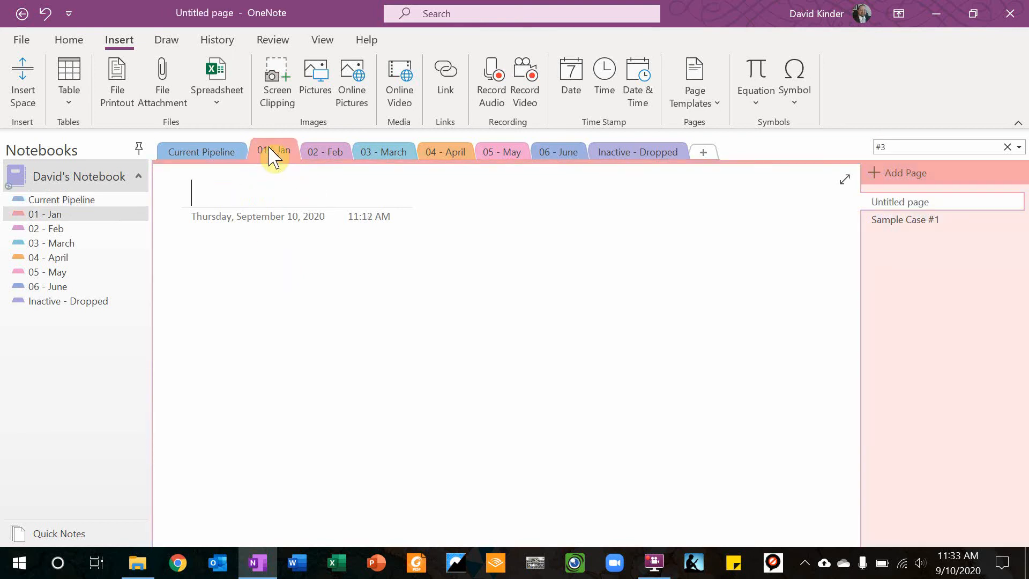
- Make the Sample Case #1 page in 01 - Jan a subpage of the untitled page above it
left_click(913, 219)
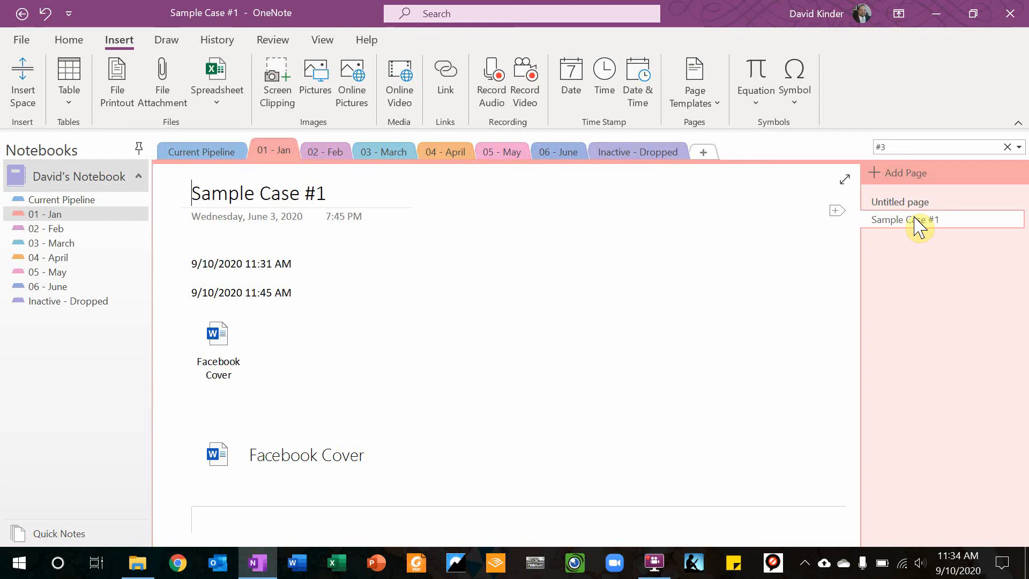
right_click(918, 226)
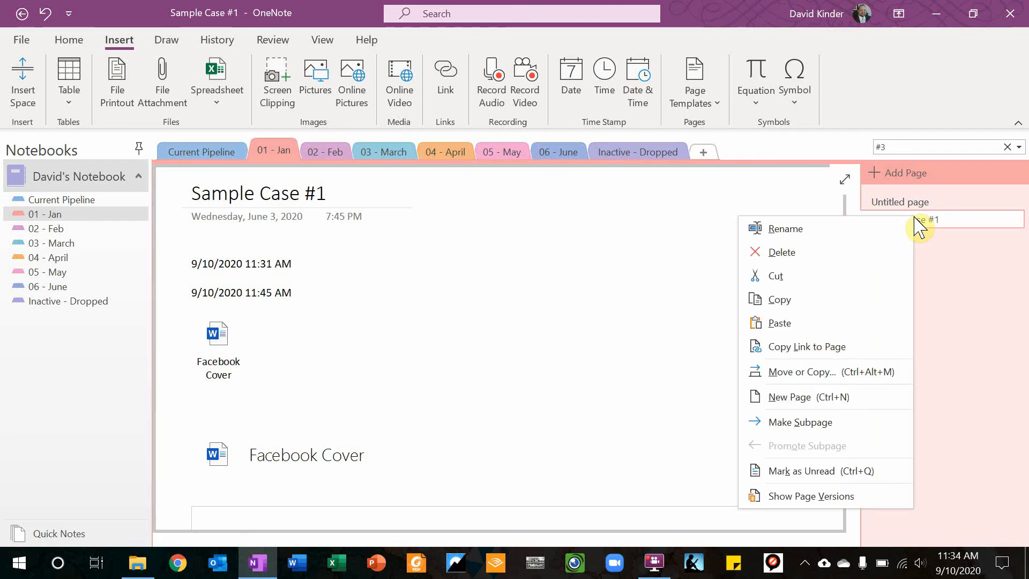
left_click(829, 419)
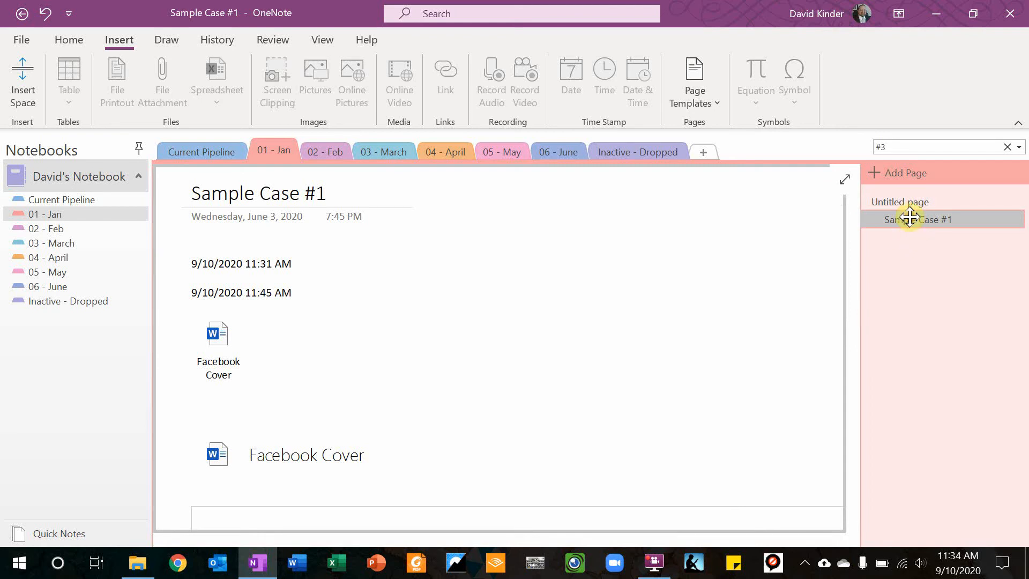
- Move the untitled page from 01 - Jan to the Current Pipeline section and open it there
left_click(906, 203)
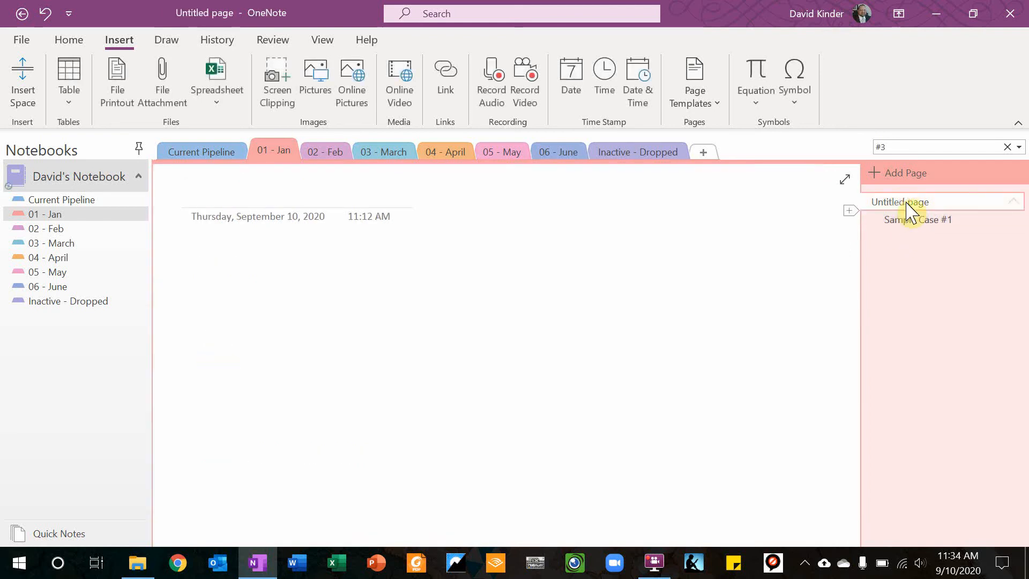
left_click_drag(906, 203, 188, 153)
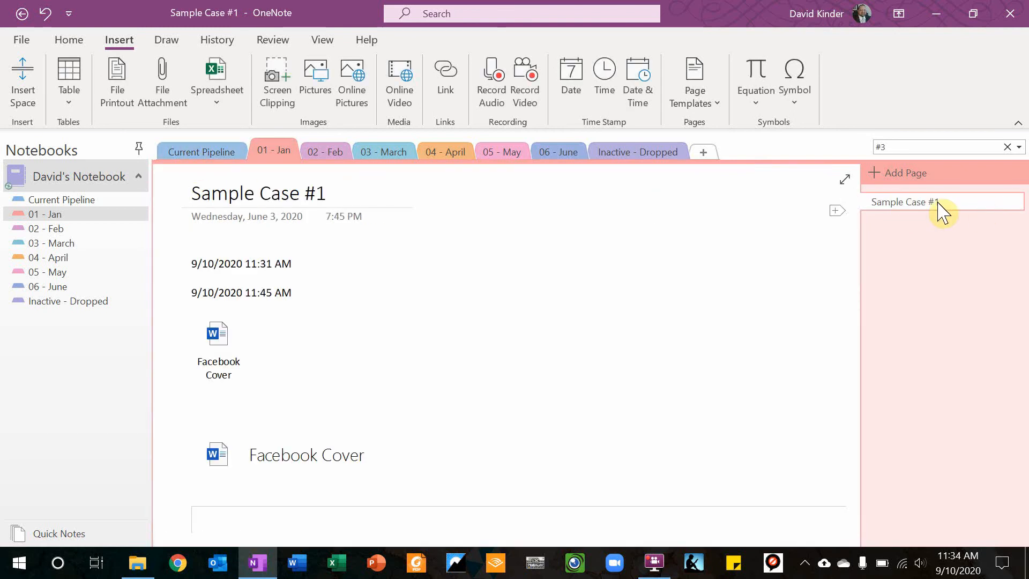
left_click(192, 148)
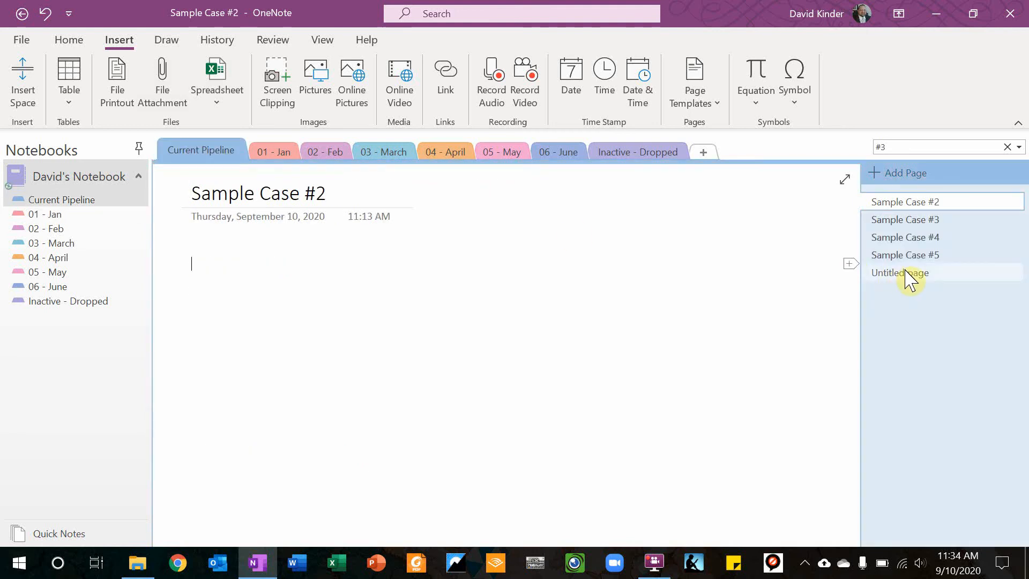
left_click(909, 278)
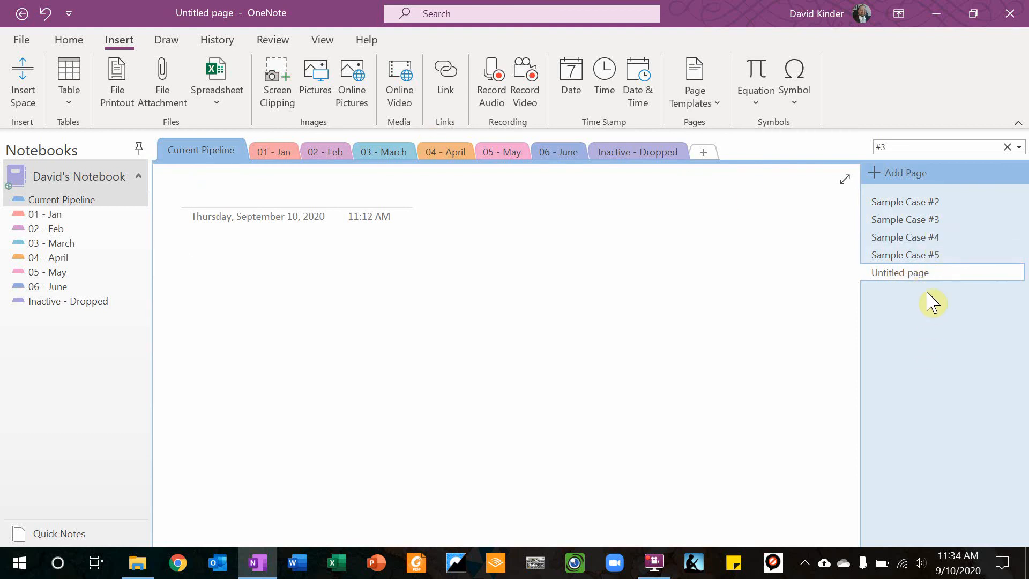
- Add a new page directly below Sample Case #2 and indent it as a subpage of that case
left_click(900, 204)
right_click(897, 202)
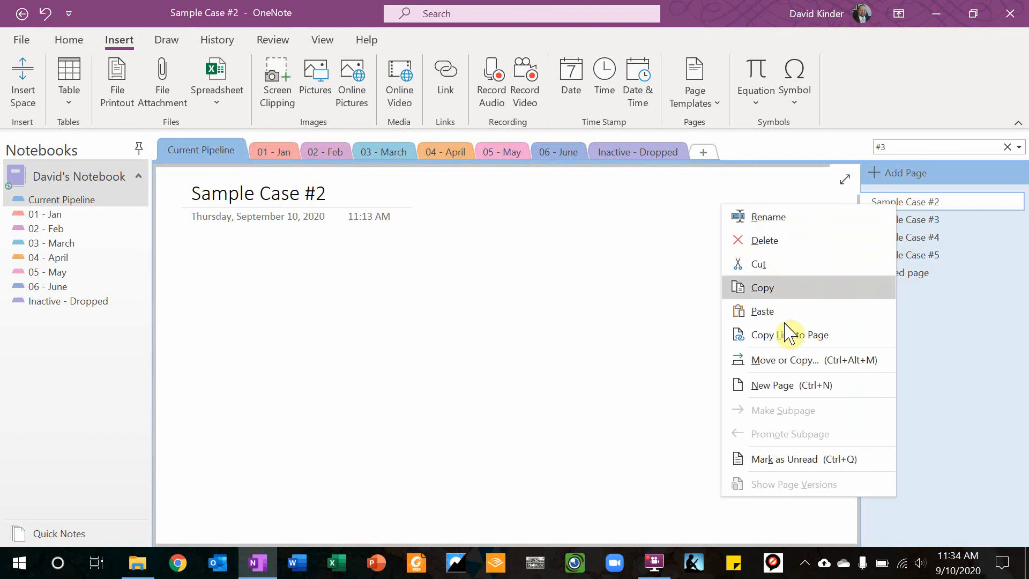
left_click(798, 384)
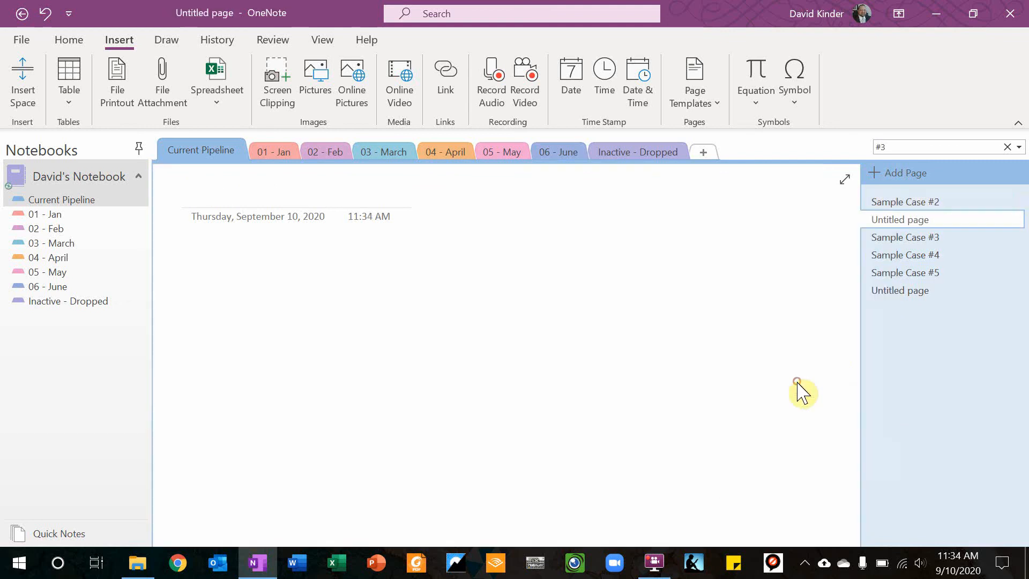
mouse_move(890, 220)
left_mouse_down()
mouse_move(942, 220)
mouse_move(891, 220)
left_mouse_up()
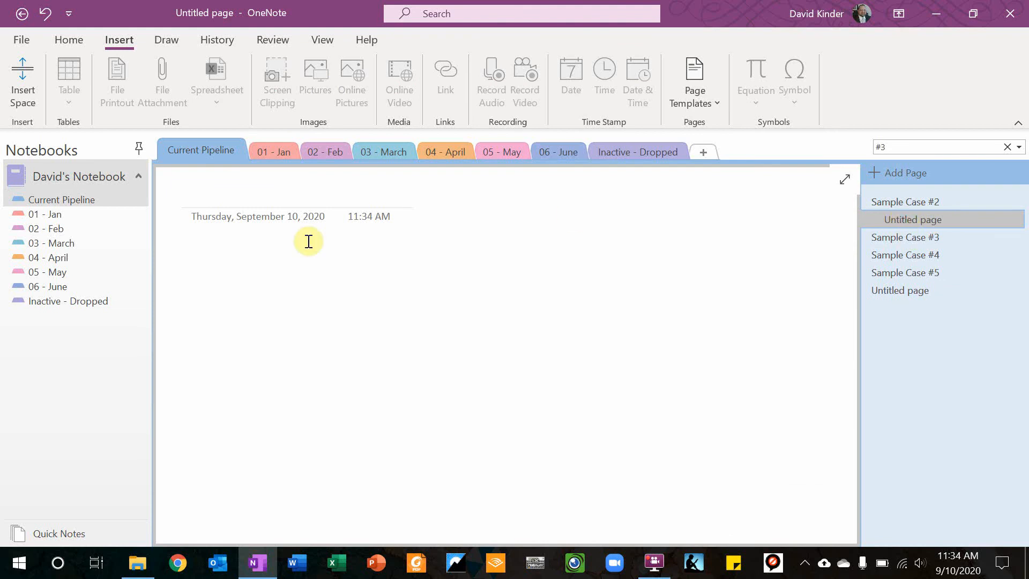
- Title the new subpage "Incumbent advisor considerations" and place the cursor in its body
left_click(271, 191)
type("INcuma")
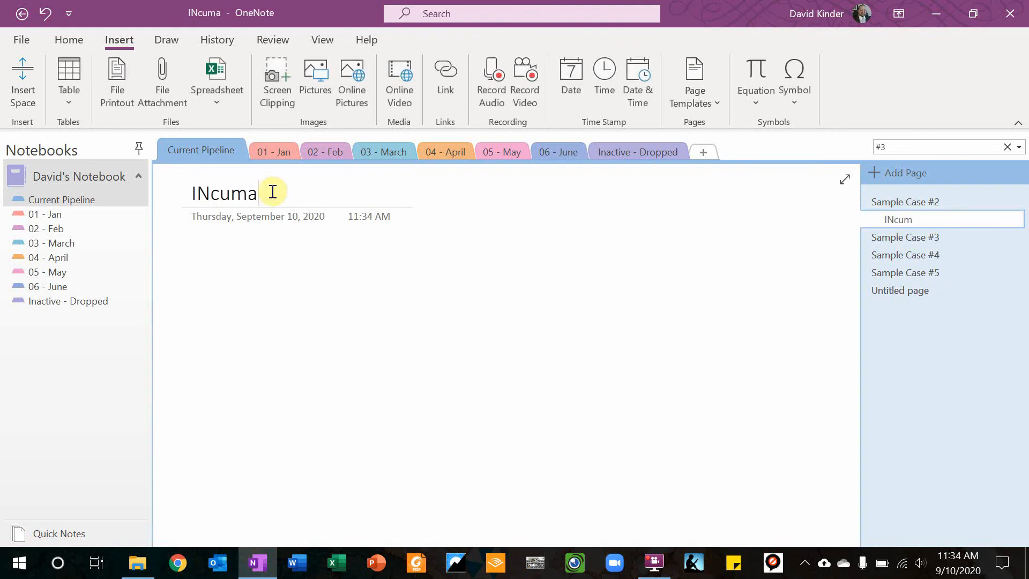
key("BackSpace")
type("bane")
key("BackSpace")
key("BackSpace")
key("BackSpace")
type("e")
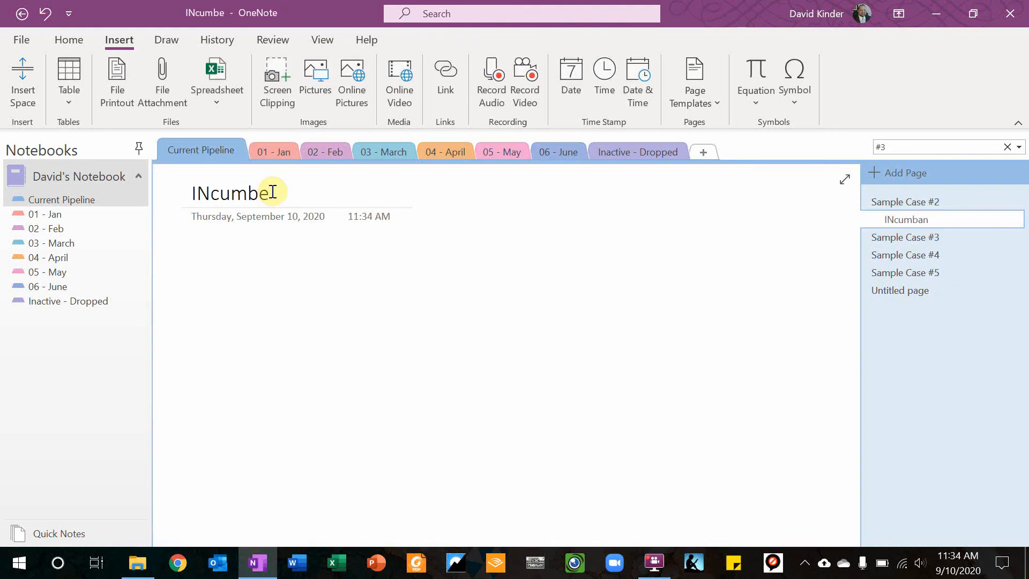
type("nt advisor")
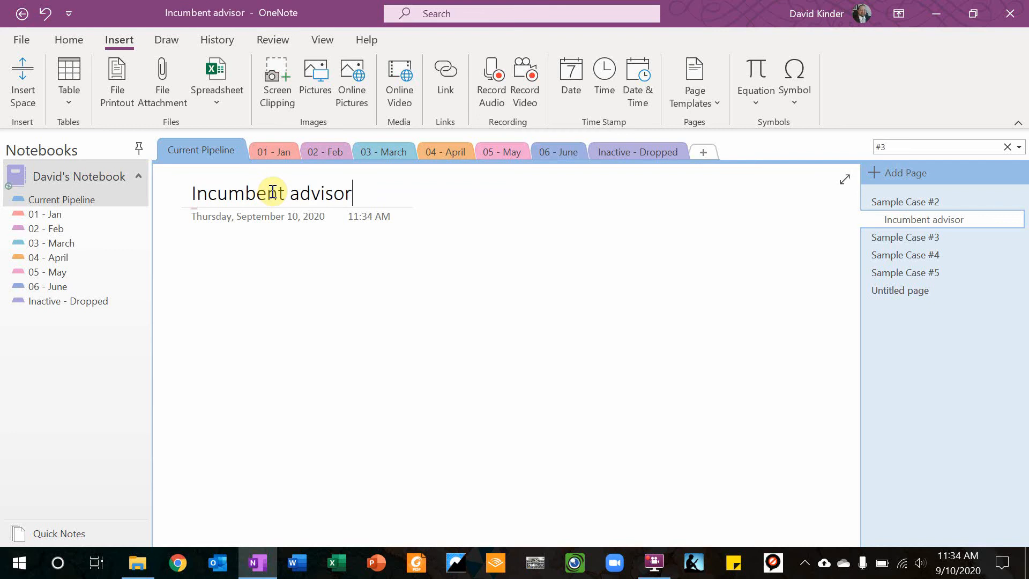
type(" considerations")
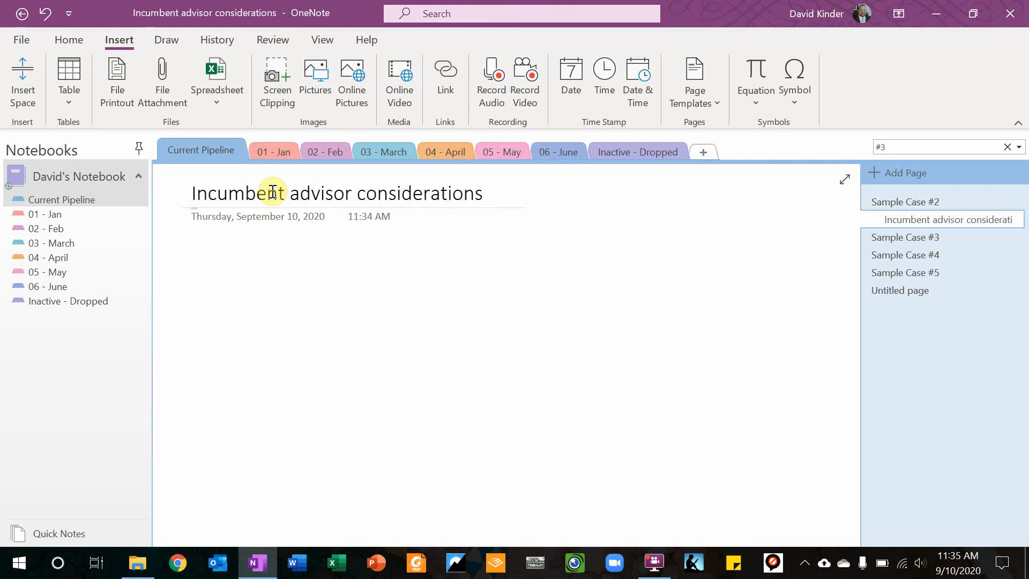
key("Return")
- Print the subpage with PDFill PDF&Image Writer to a Desktop PDF named "incumbant advisor considerations", and check the file in Foxit Reader before closing it
key("ctrl+p")
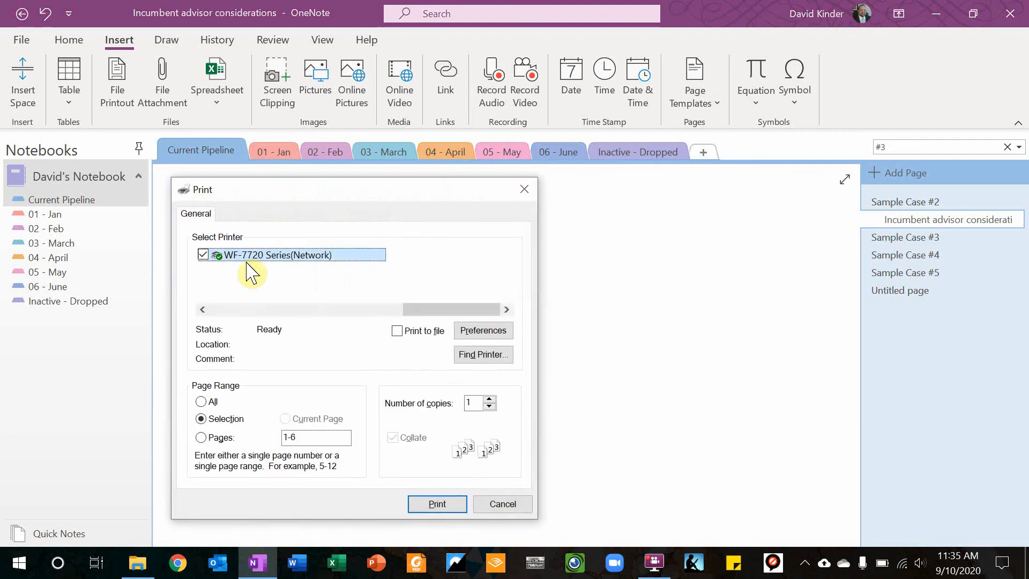
left_click(235, 311)
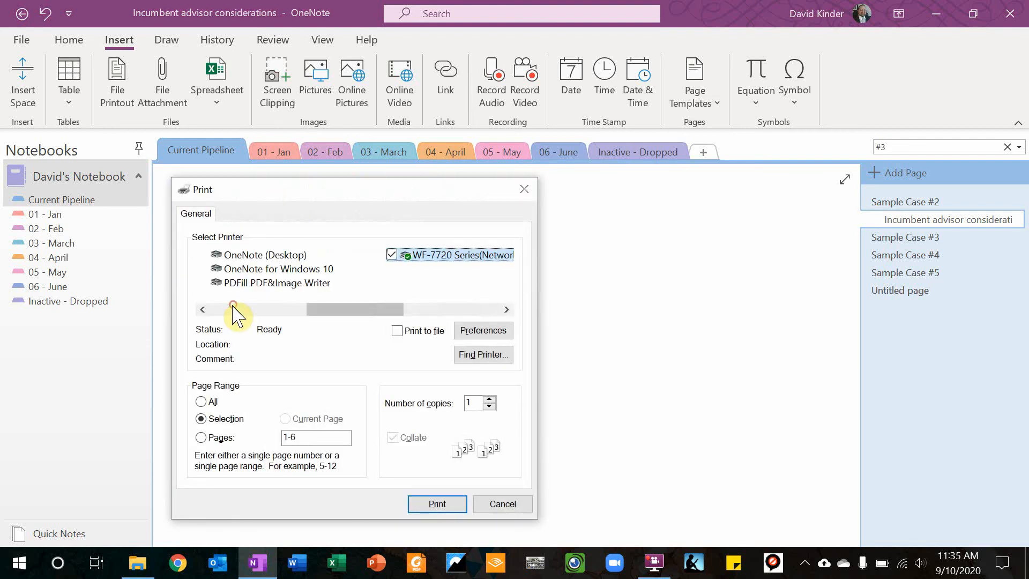
left_click(262, 284)
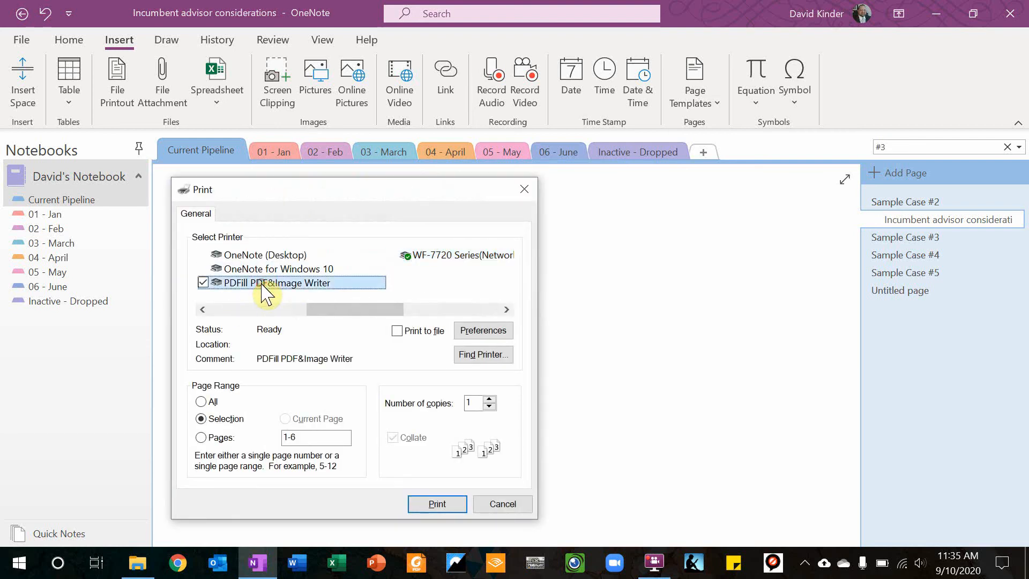
left_click(443, 502)
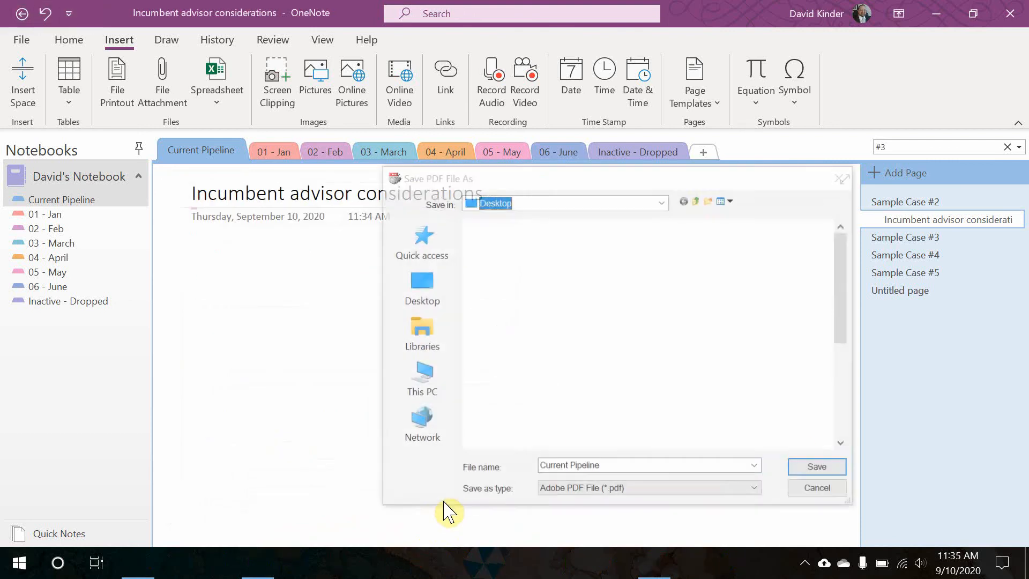
left_click(613, 467)
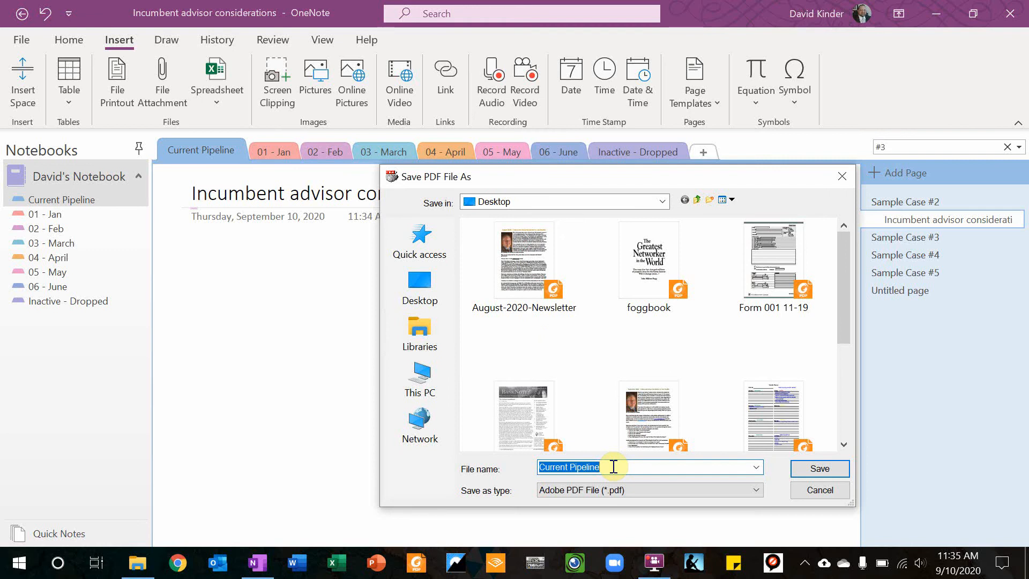
type("incumb")
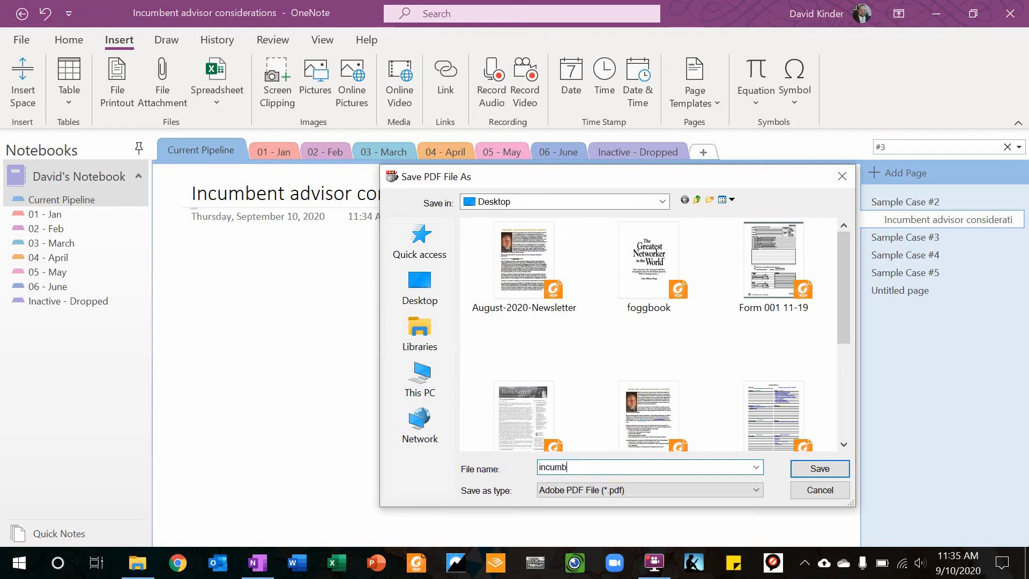
type("ant advisor considerations")
key("Return")
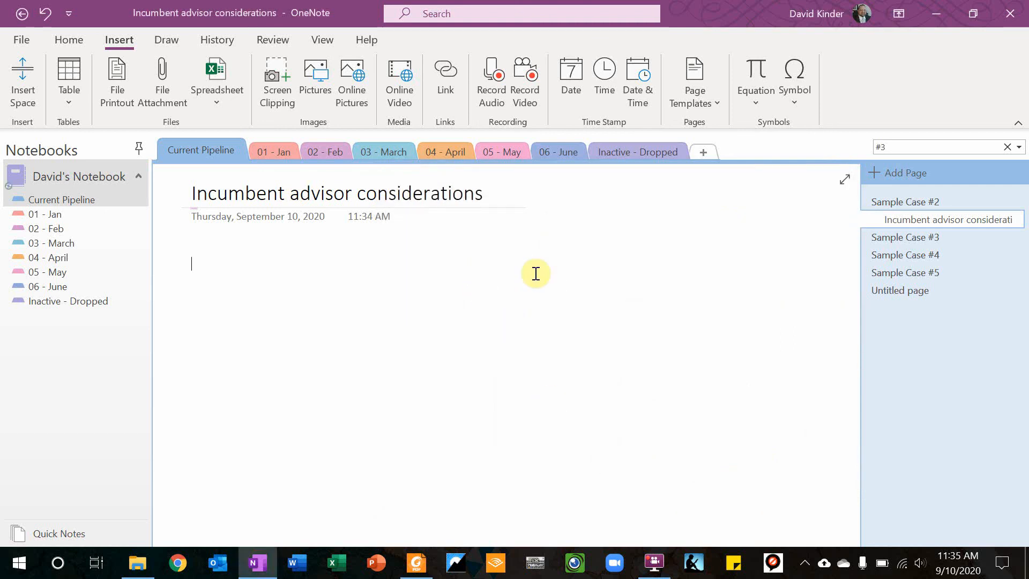
left_click(417, 563)
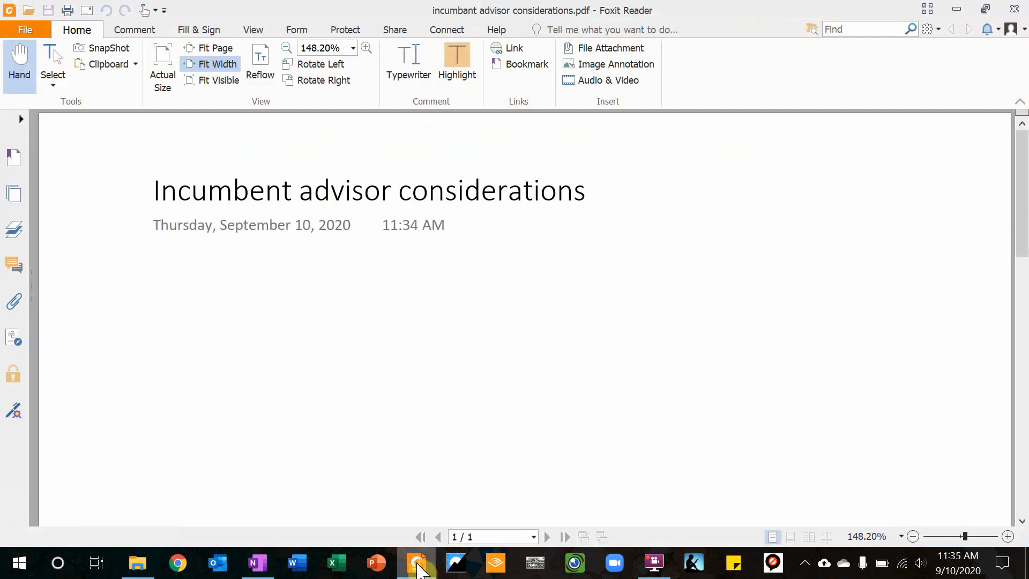
left_click(1014, 9)
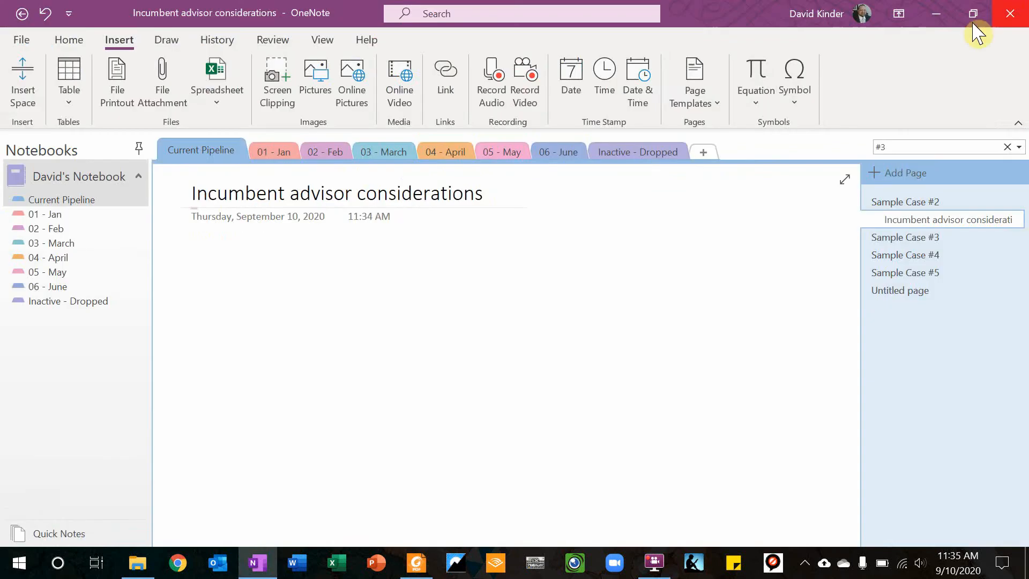
- Attach the "incumbant advisor considerations" PDF from the Desktop to the Sample Case #2 page as a file
left_click(900, 203)
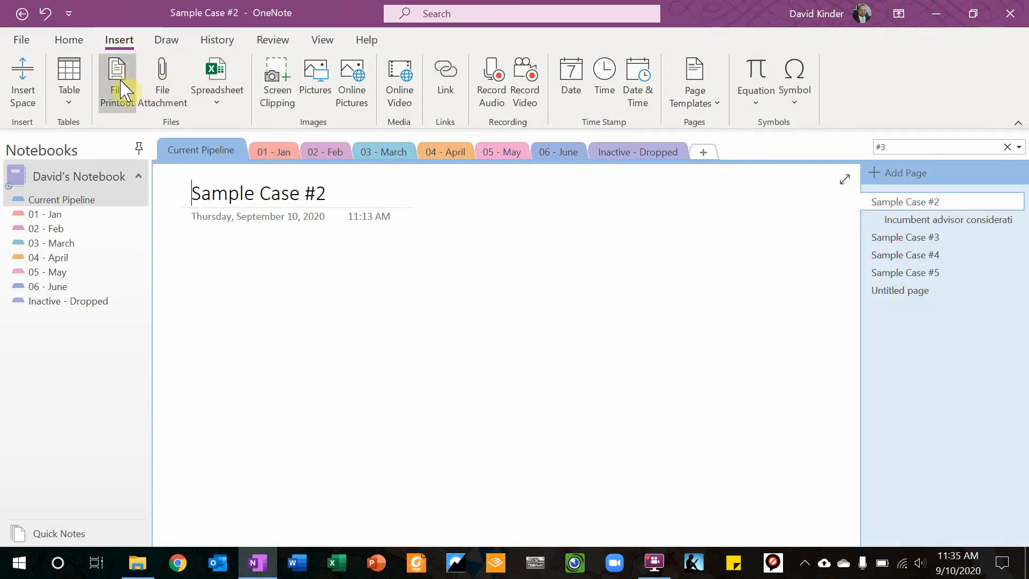
left_click(164, 90)
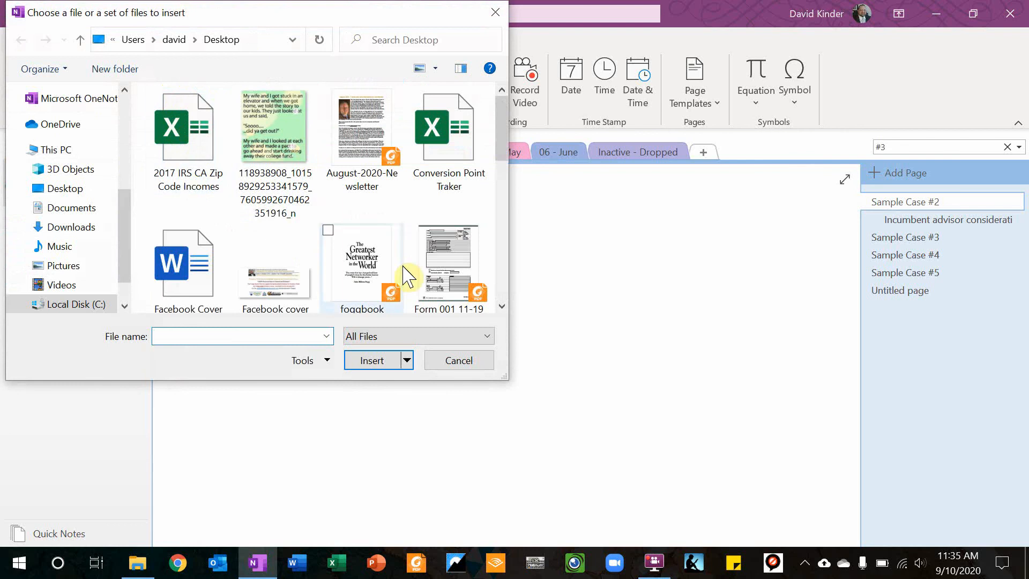
left_click_drag(500, 128, 499, 196)
double_click(185, 144)
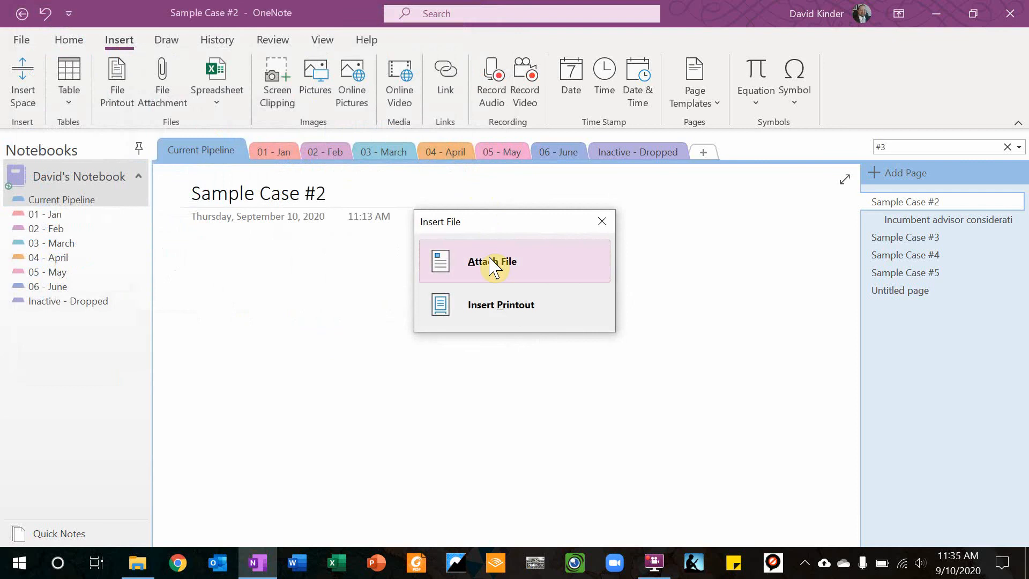
left_click(492, 264)
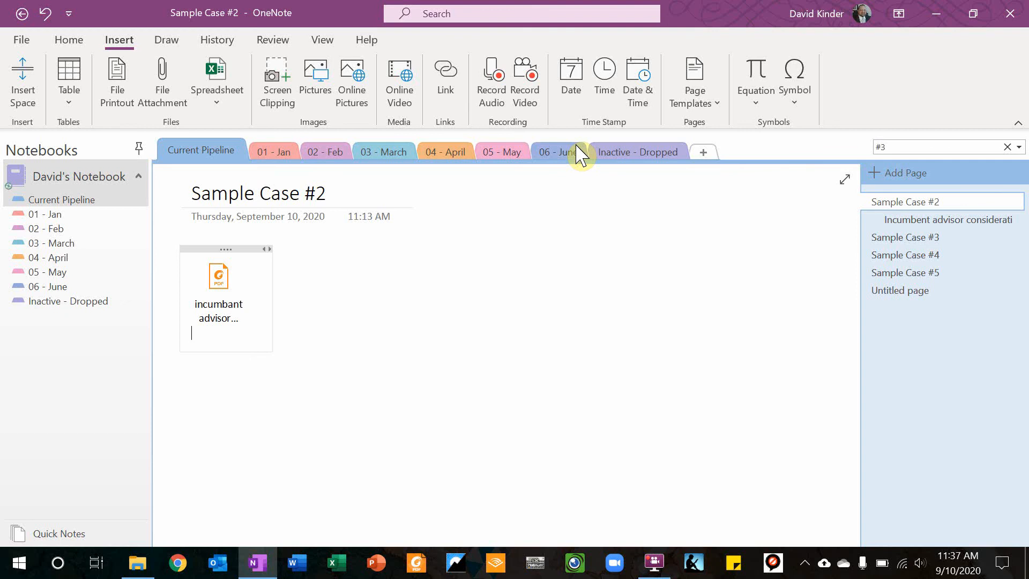
- View the Inactive - Dropped section, and switch to Outlook to open its contacts list
left_click(626, 155)
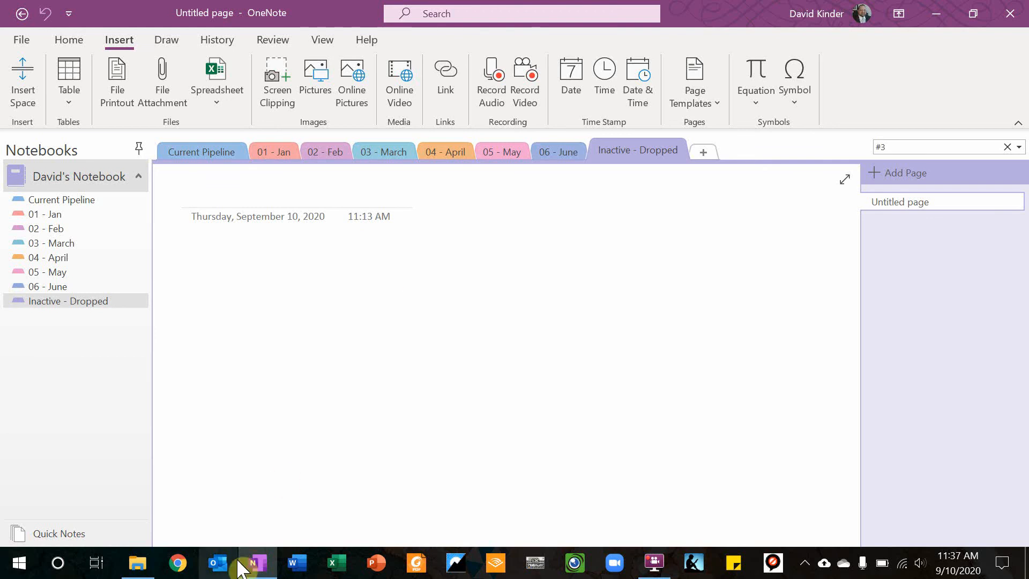
left_click(213, 565)
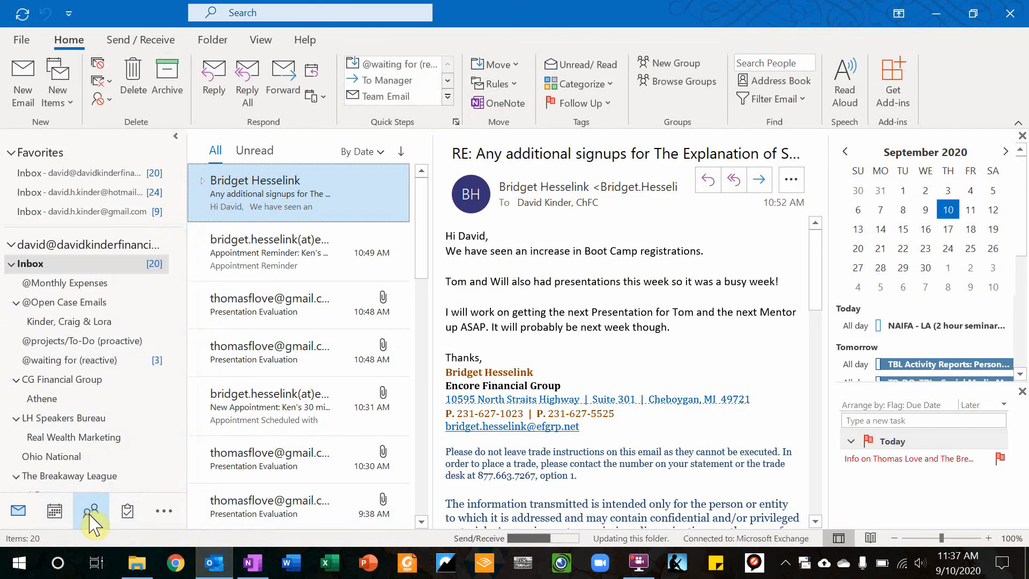
left_click(91, 520)
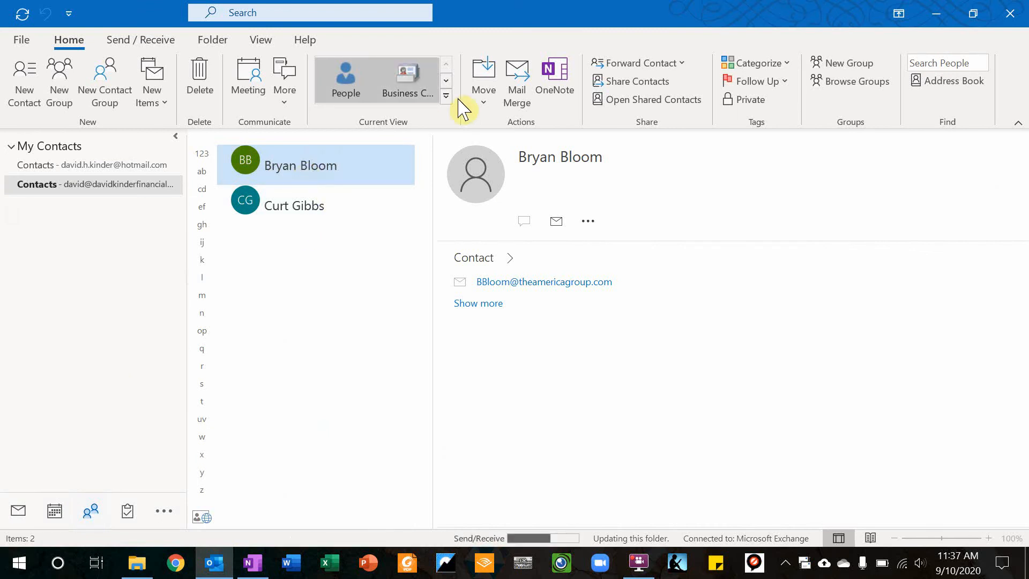
- Send the selected first contact's notes to the Current Pipeline section of the notebook in OneNote
left_click(565, 101)
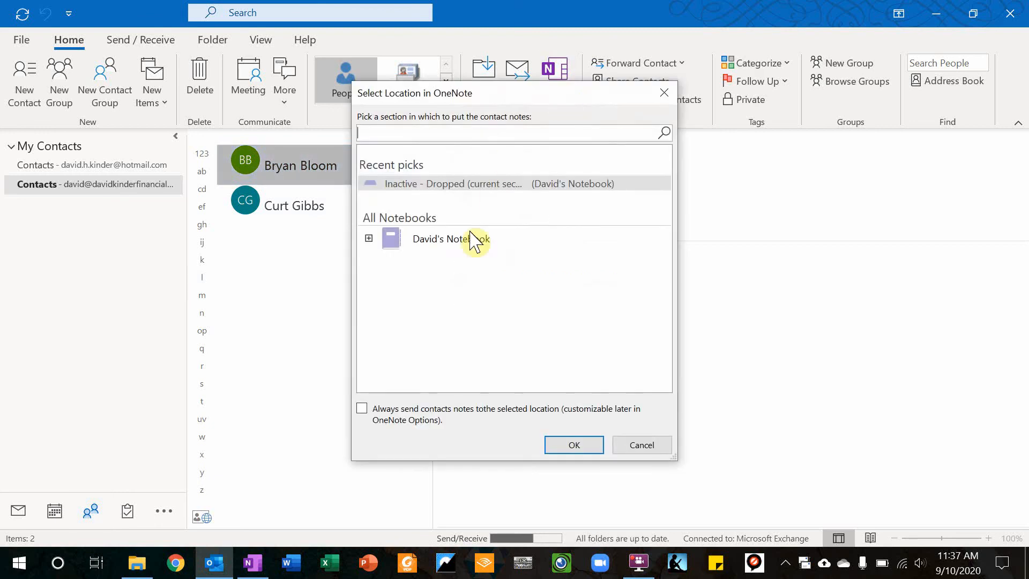
left_click(369, 237)
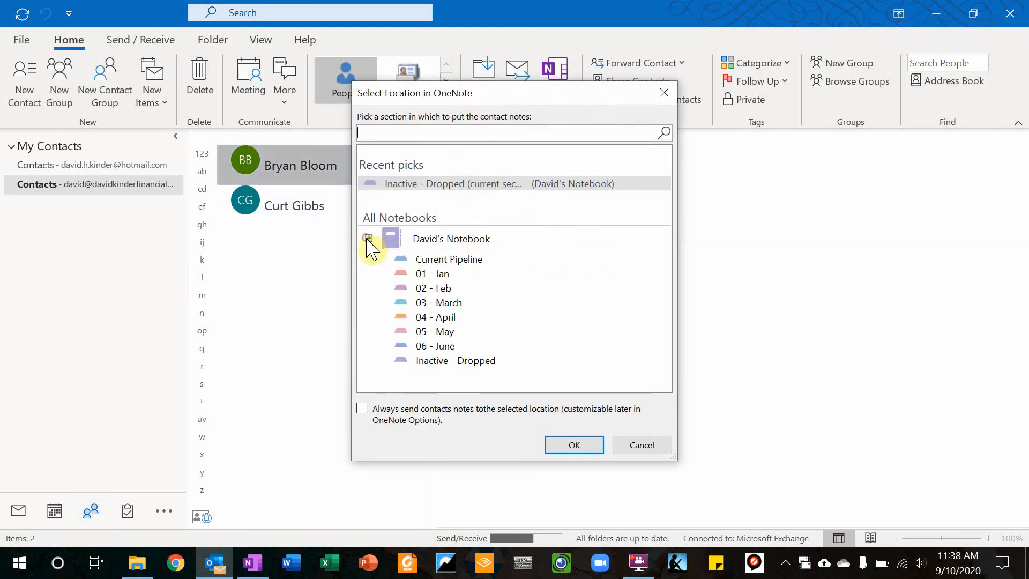
left_click(452, 261)
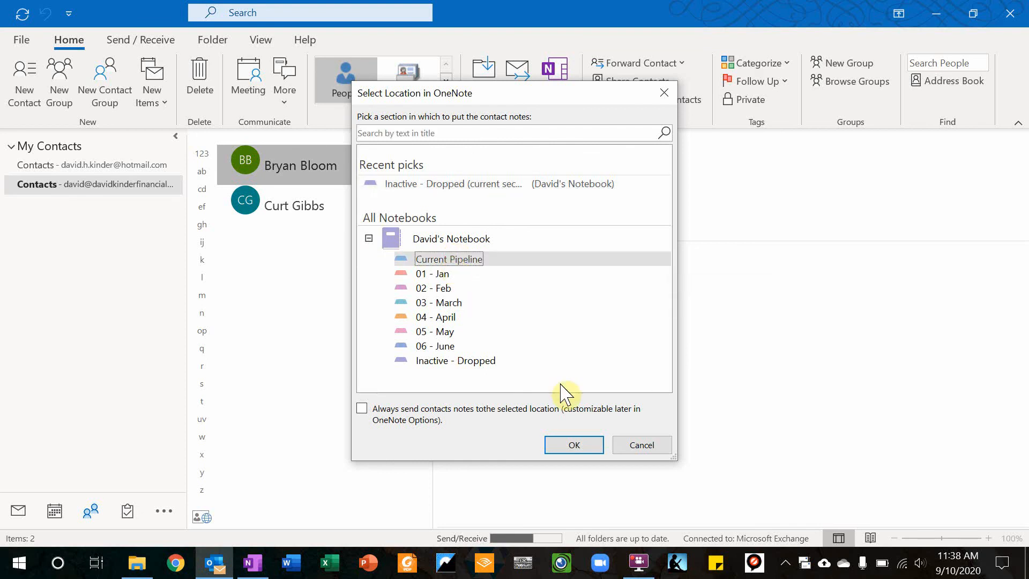
left_click(574, 446)
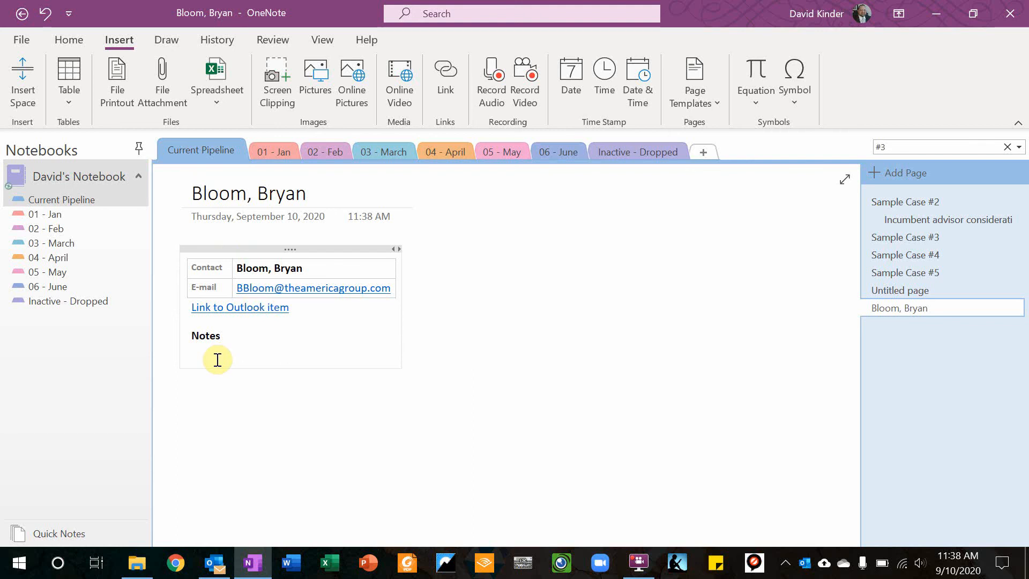
- Switch to Outlook to view the contact's details and Notes field, close the contact record, and return to the linked OneNote page
key("alt+Tab")
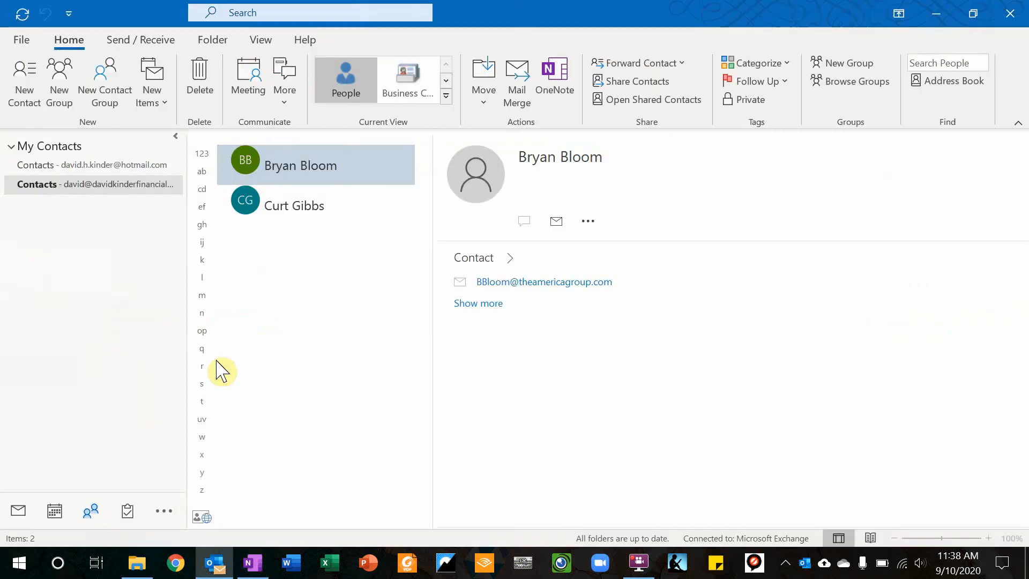
left_click(472, 303)
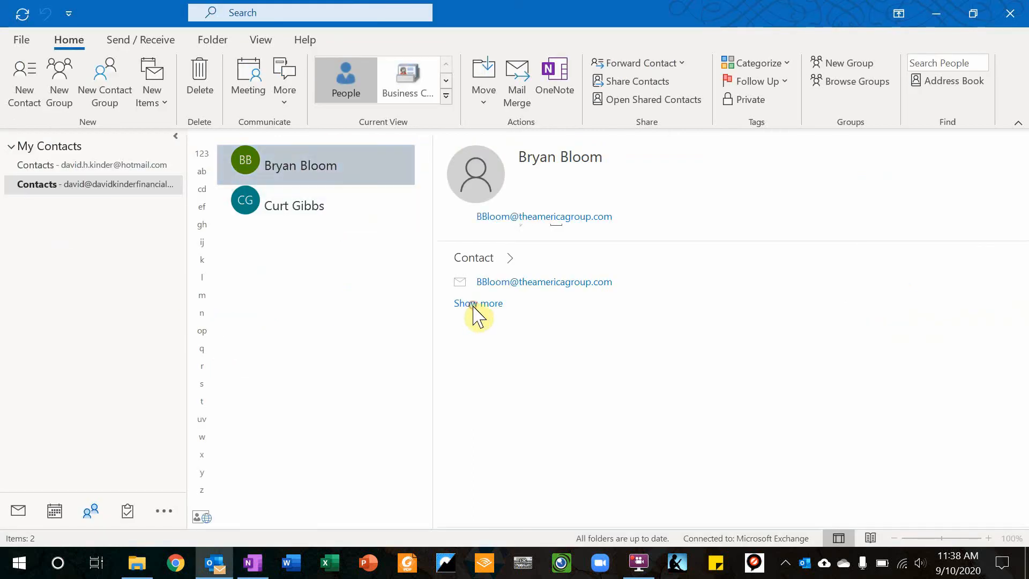
left_click(302, 165)
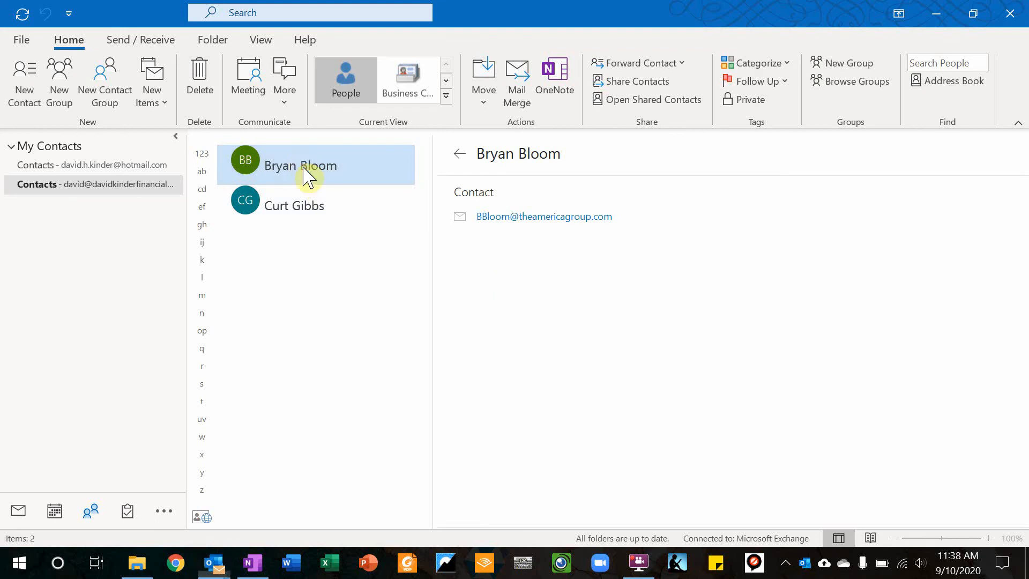
double_click(303, 165)
left_click_drag(382, 96, 358, 36)
left_click(468, 318)
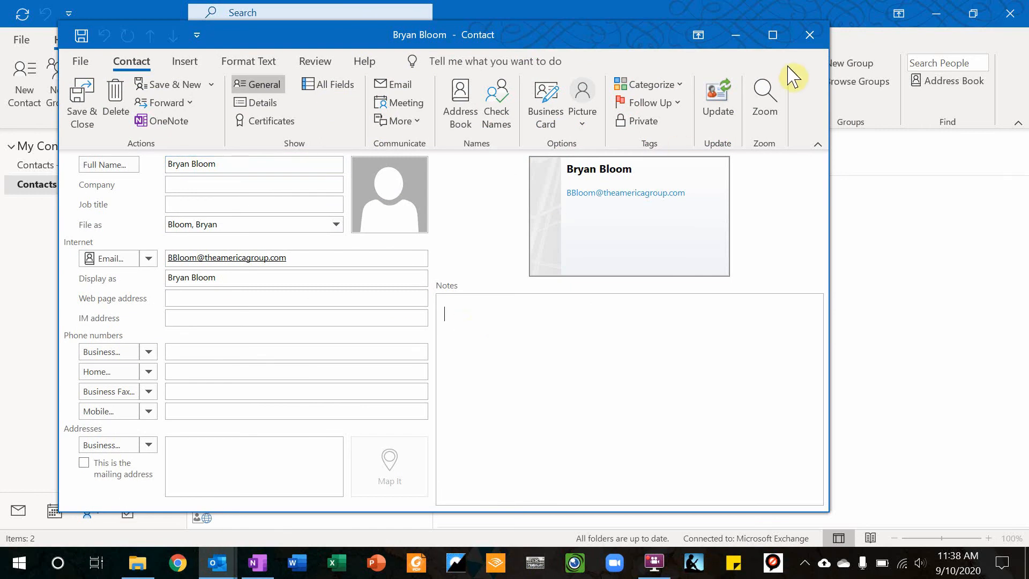
left_click(809, 36)
key("alt+Tab")
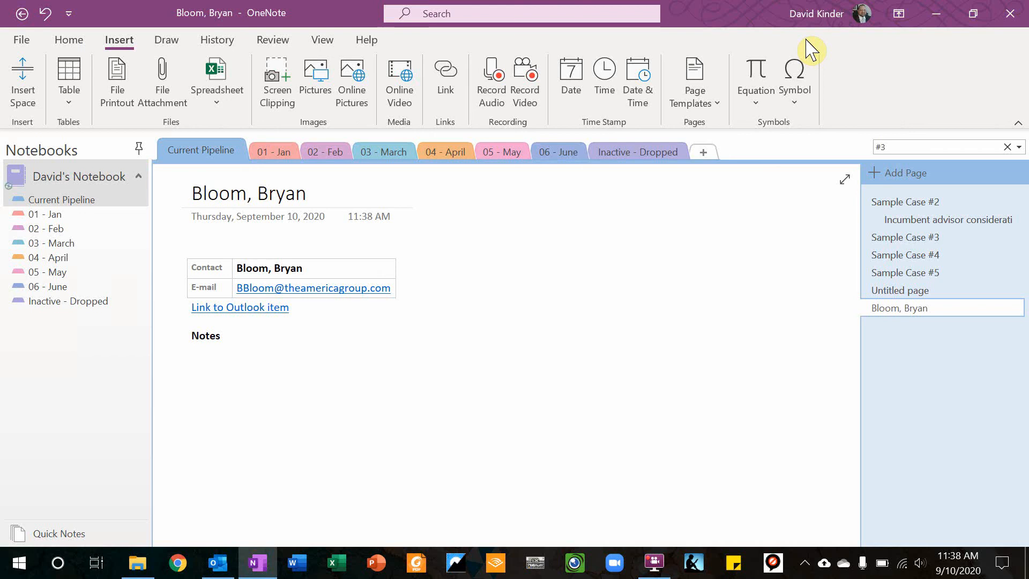
key("alt+Tab")
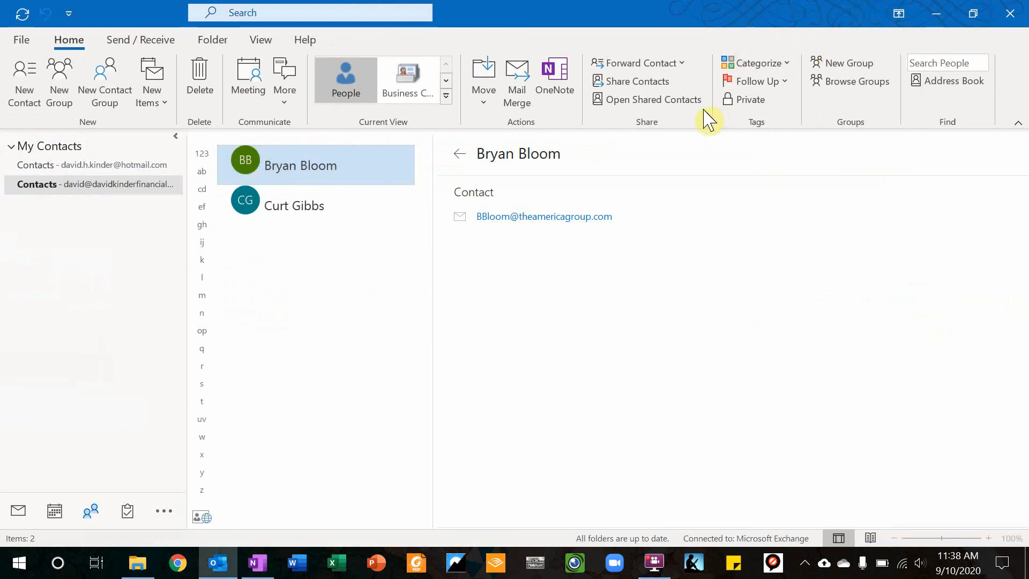
key("alt+Tab")
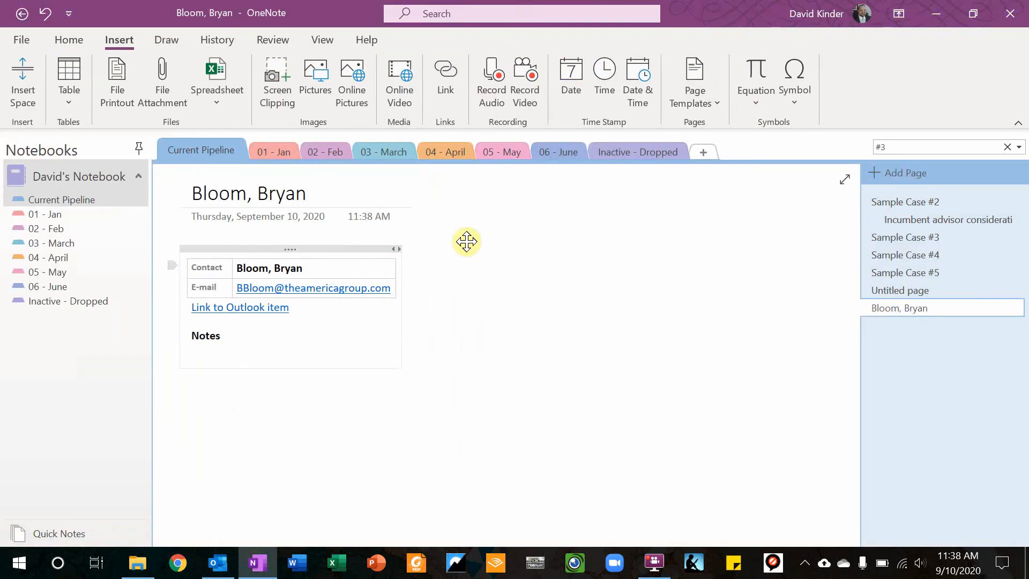
- Examine the options for the contact's page and the available drawing, history and review tools
right_click(883, 307)
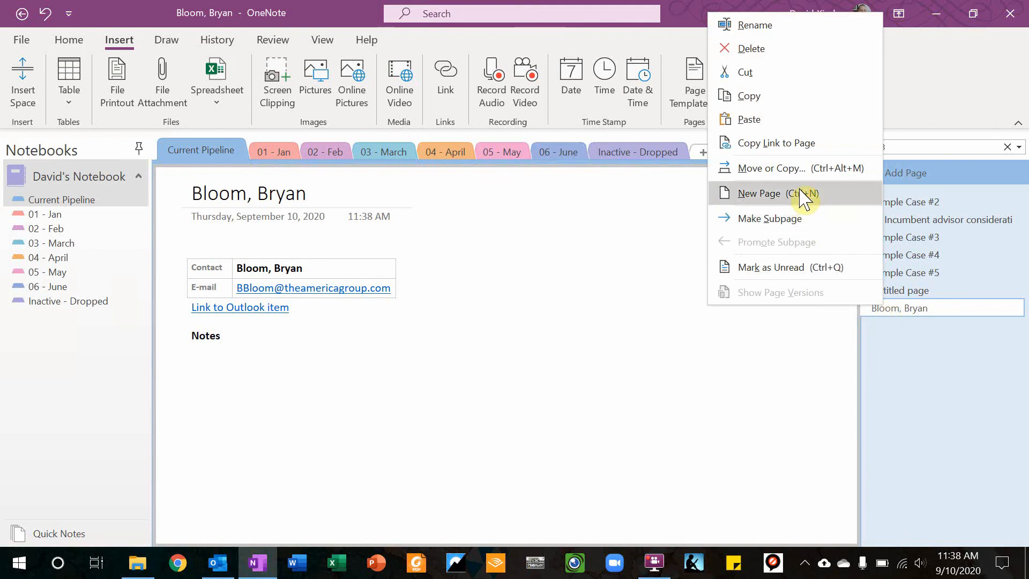
left_click(787, 152)
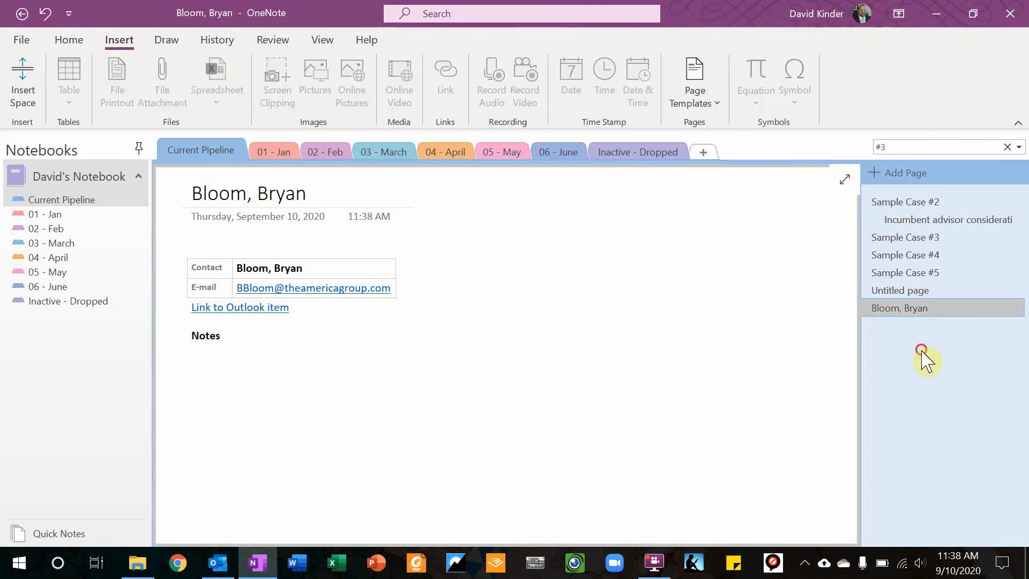
left_click(925, 309)
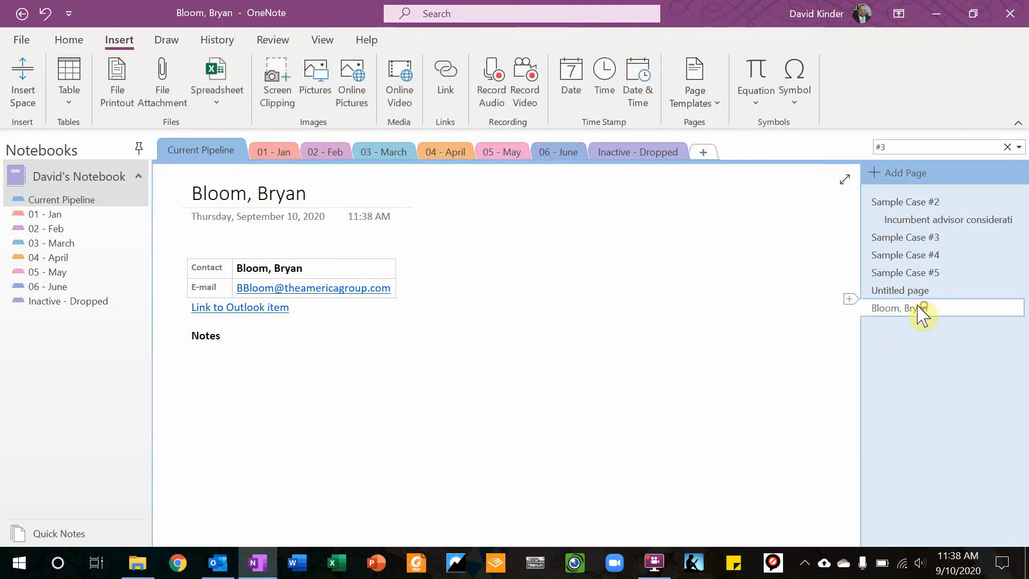
left_click(167, 45)
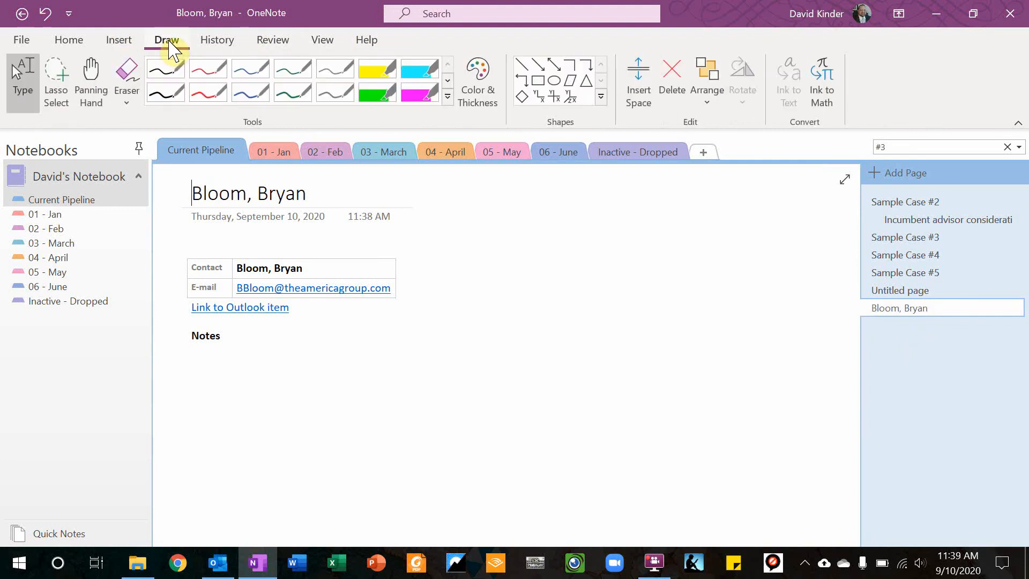
left_click(217, 51)
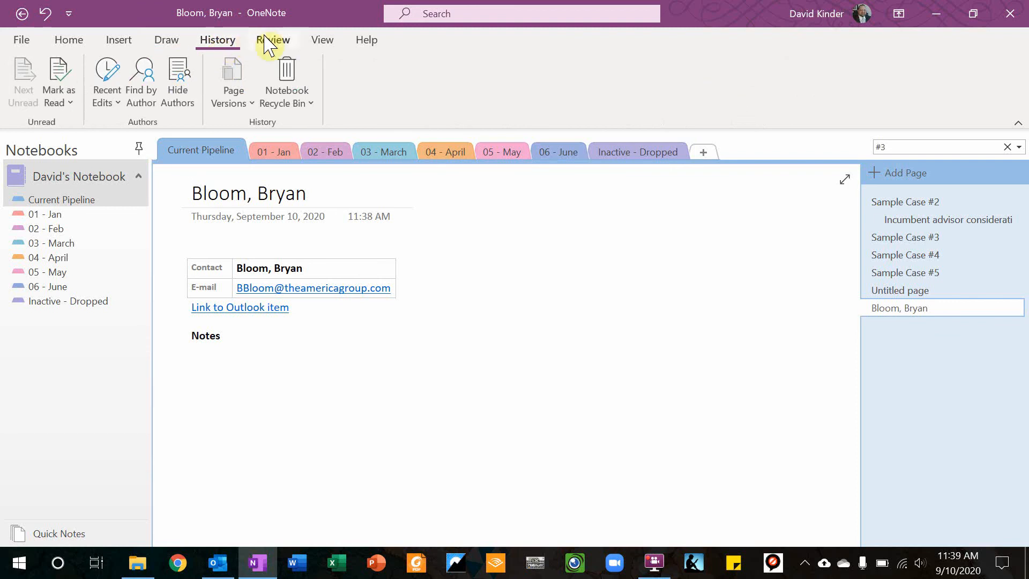
left_click(267, 40)
left_click(218, 40)
left_click(272, 43)
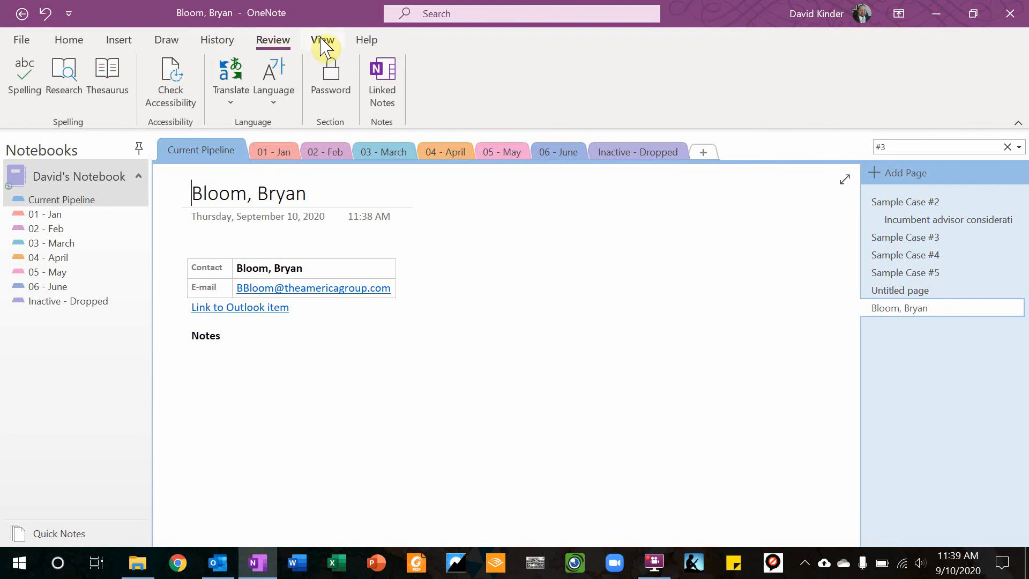
left_click(384, 88)
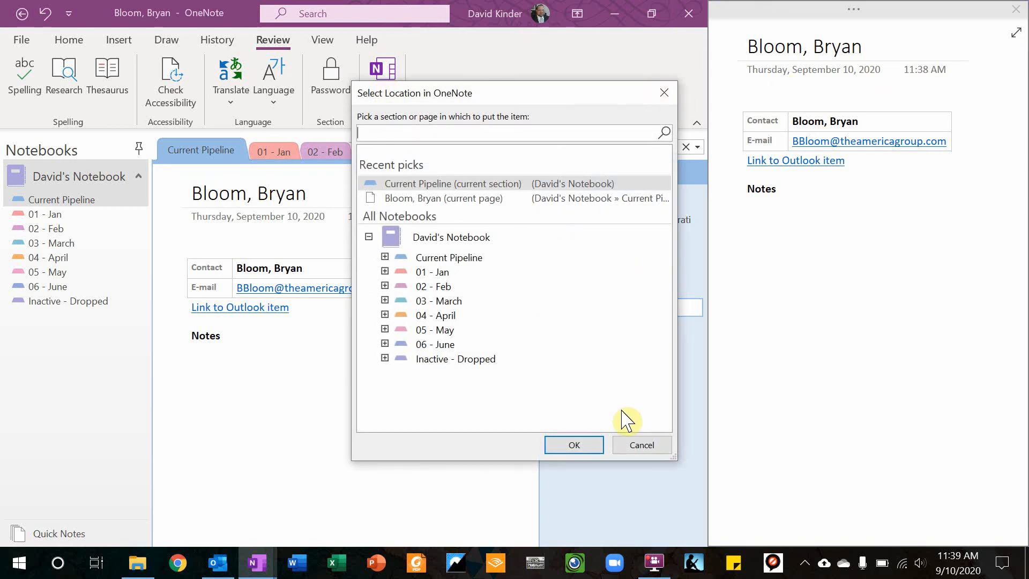
left_click(638, 449)
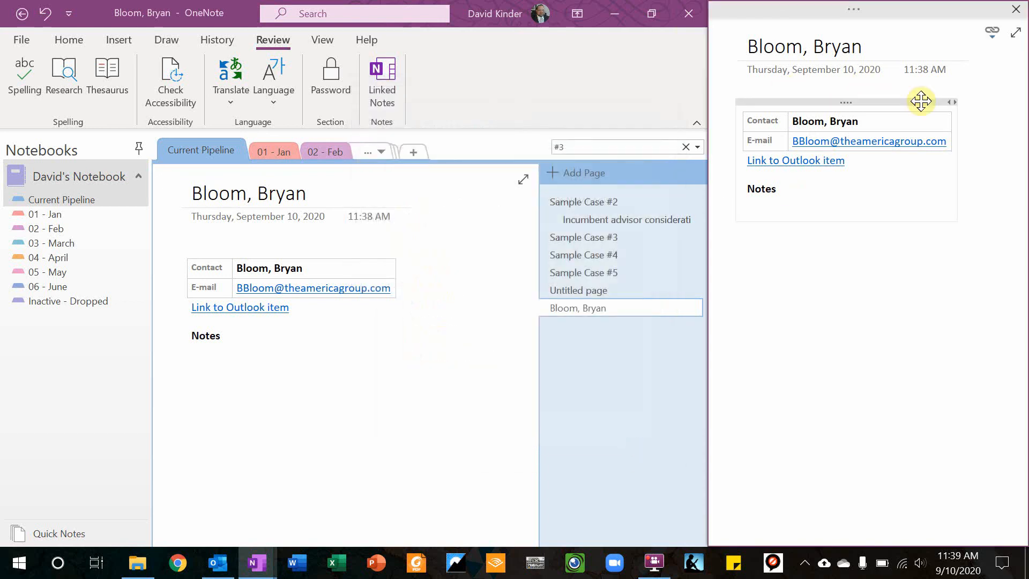
left_click(1016, 11)
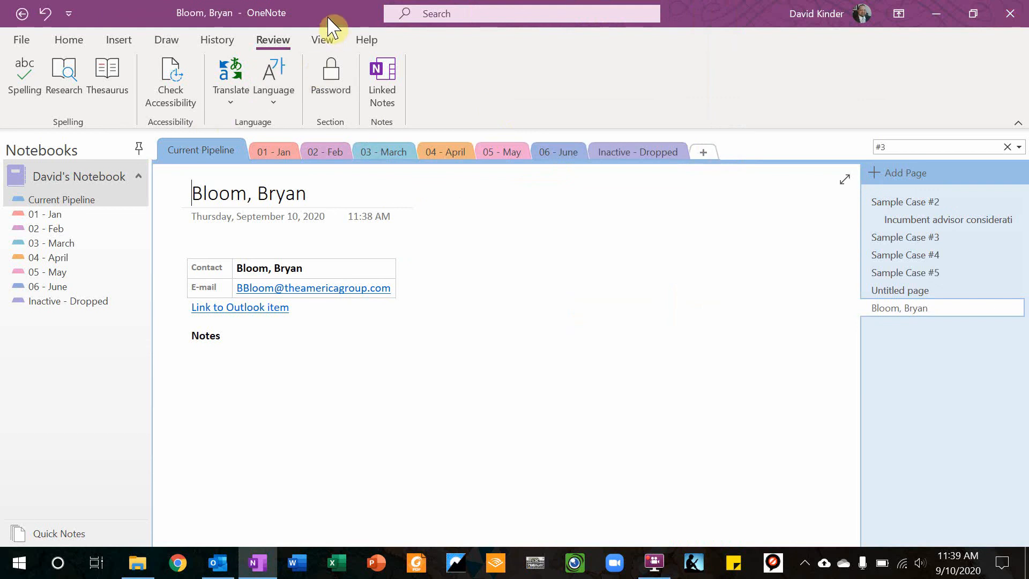
- Set the contact page's color to light yellow and compare it with the untitled page and Sample Case #5
left_click(323, 40)
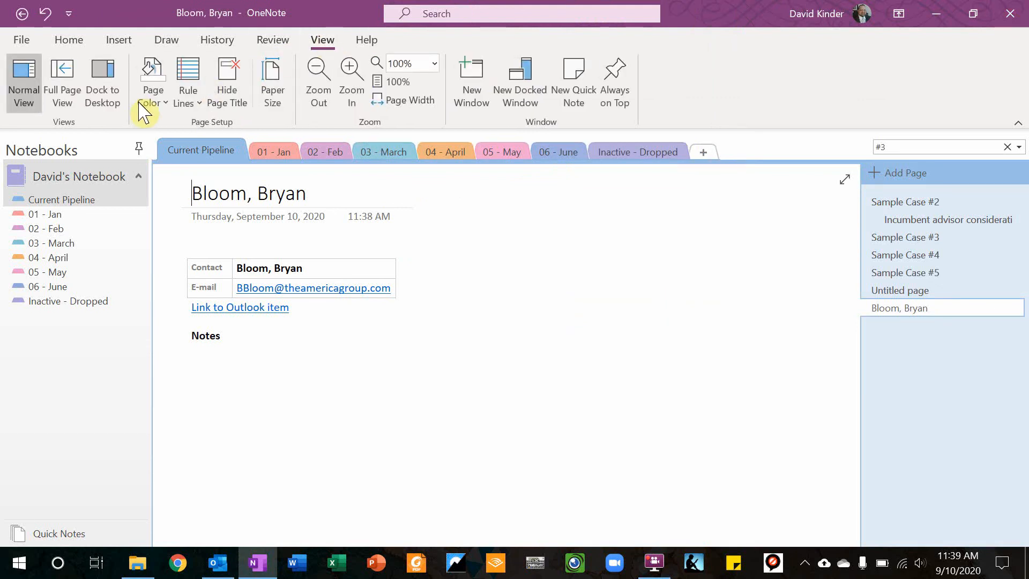
left_click(155, 102)
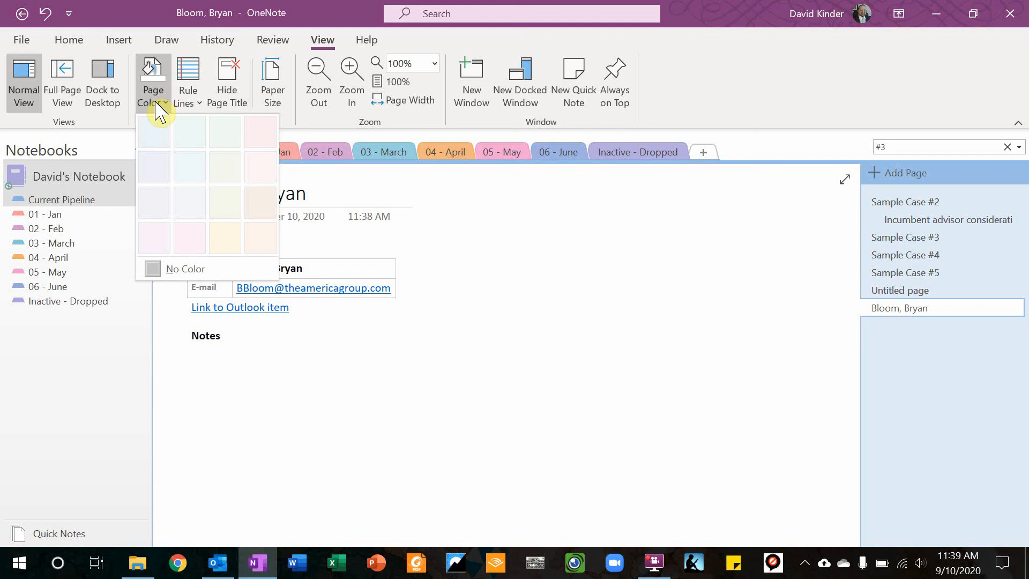
left_click(229, 244)
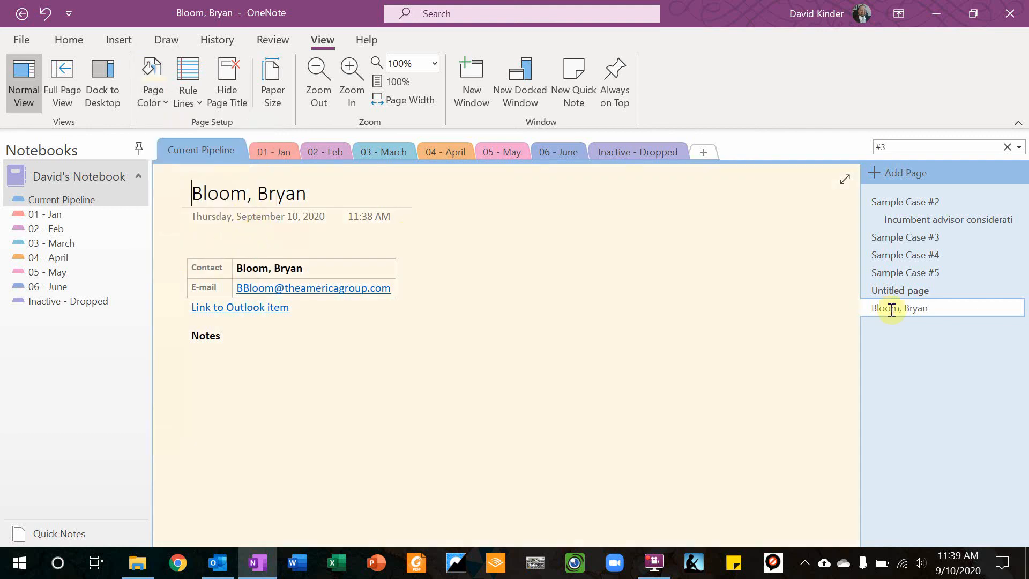
left_click(918, 290)
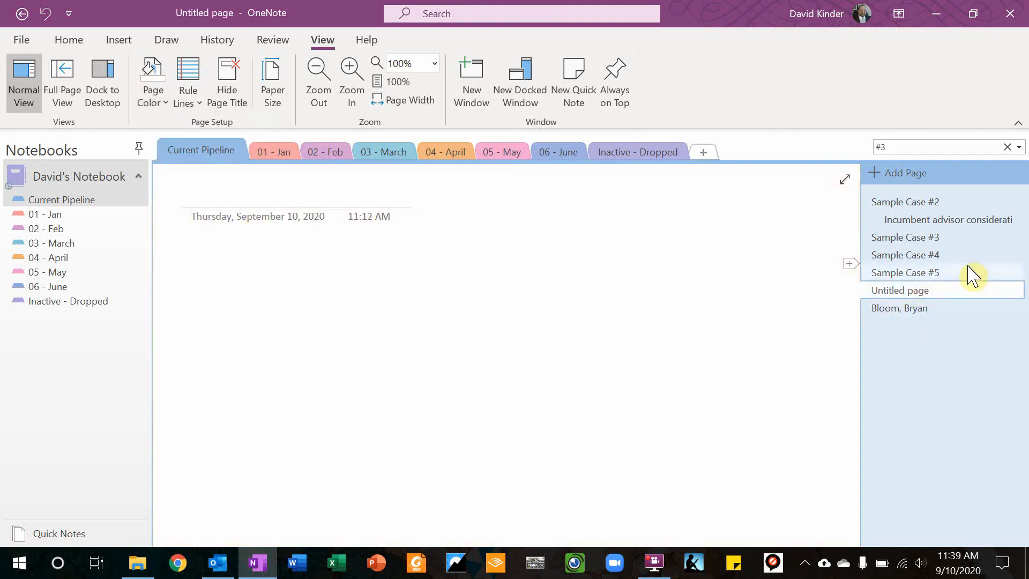
left_click(938, 274)
left_click(923, 309)
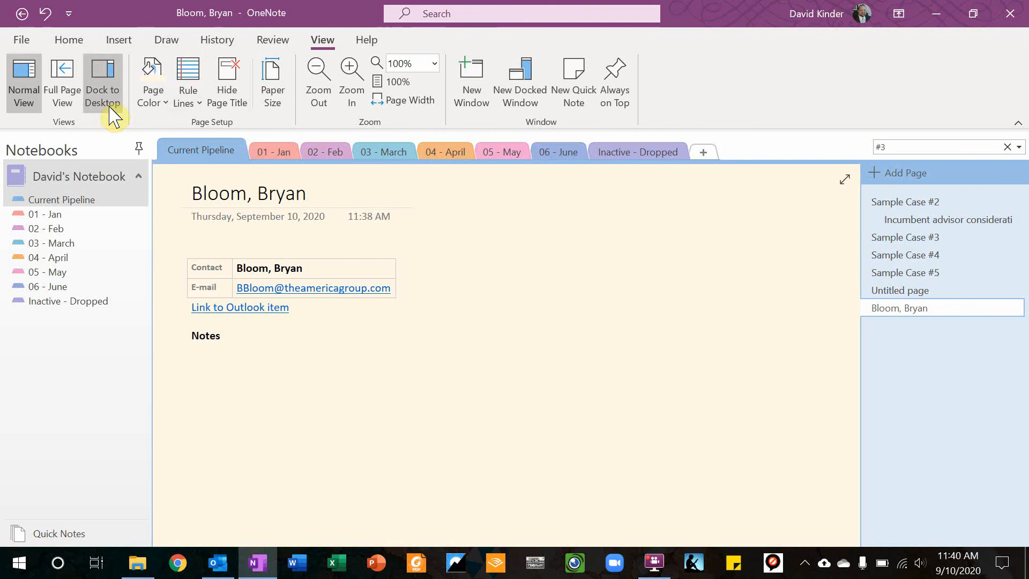
- View today's meetings available for adding meeting details to the contact page, and close the list without choosing one
left_click(68, 41)
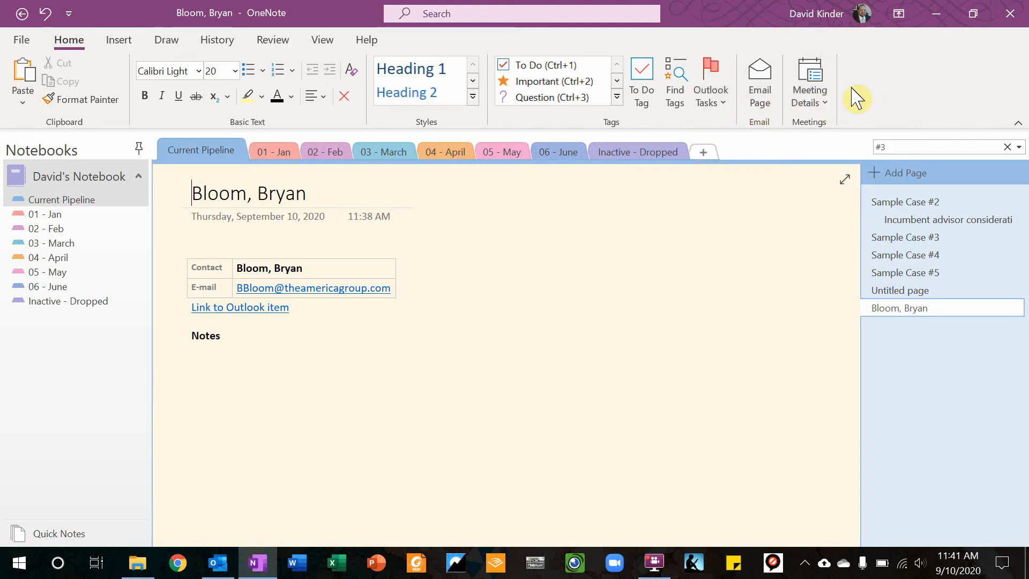
left_click(830, 111)
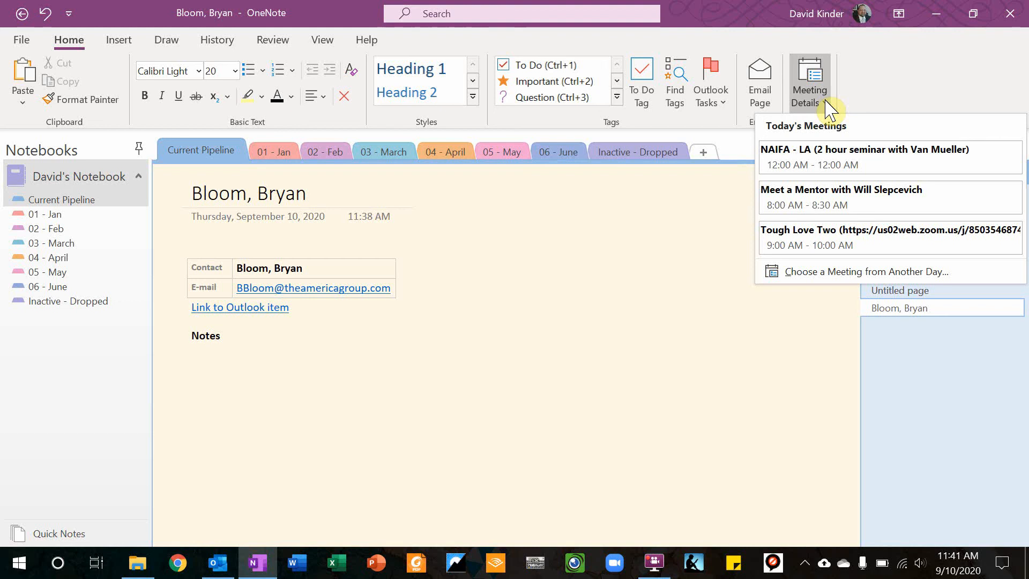
left_click(828, 105)
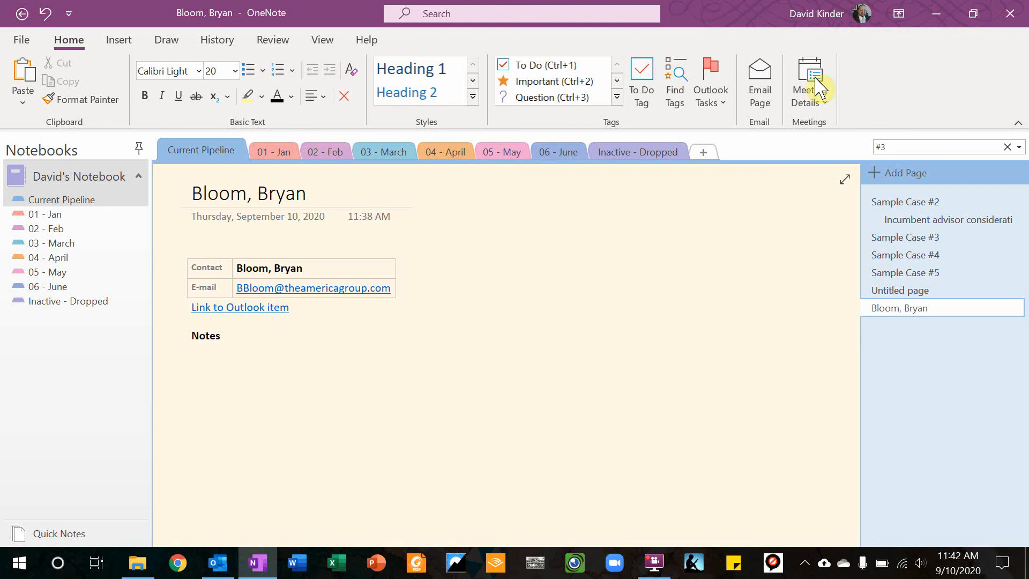
left_click(655, 562)
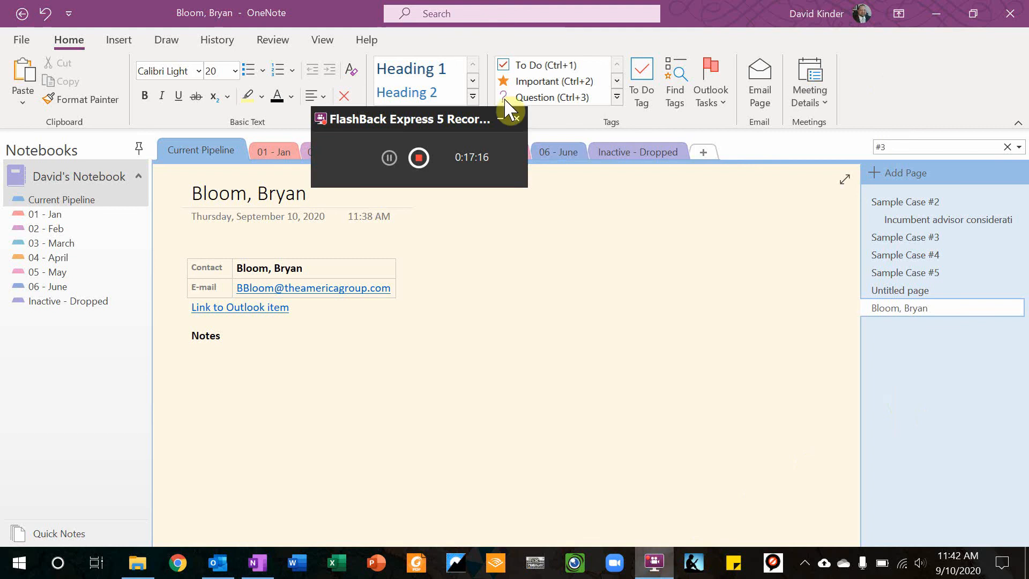